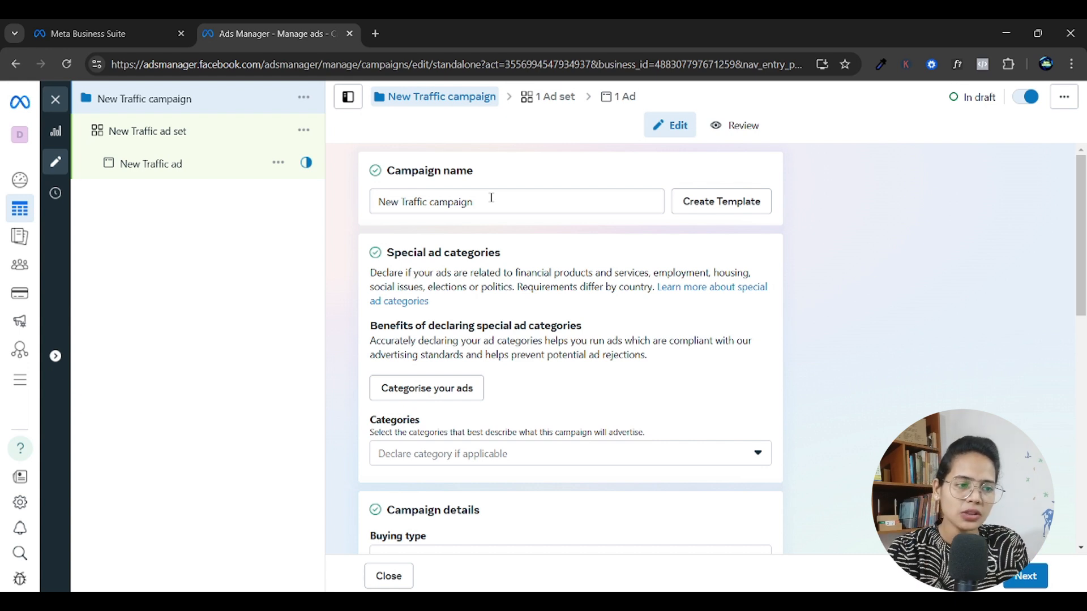
Replace the campaign name with the placeholder "Brand Name - Campaign Objective".
{"action": "left_click_drag", "start_coordinate": [492, 197], "coordinate": [351, 202]}
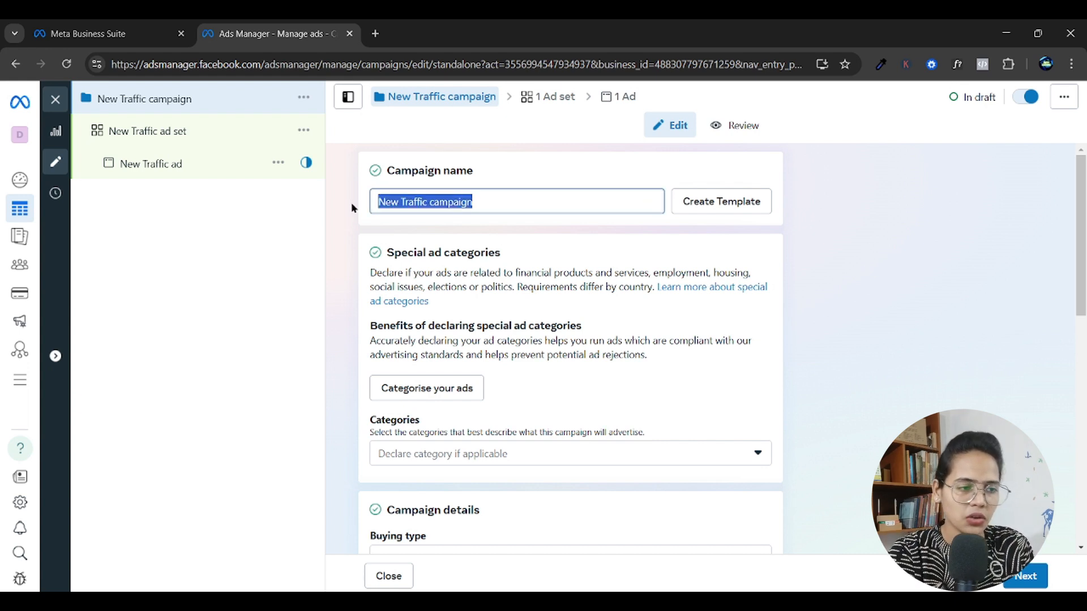
{"action": "key", "text": "BackSpace"}
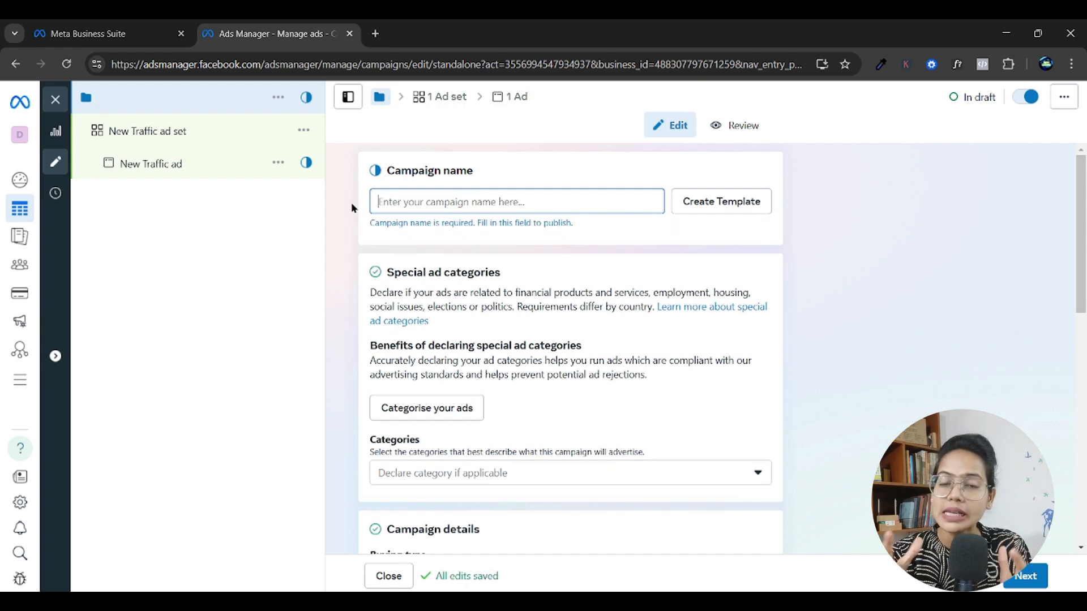
{"action": "type", "text": "Brand Name"}
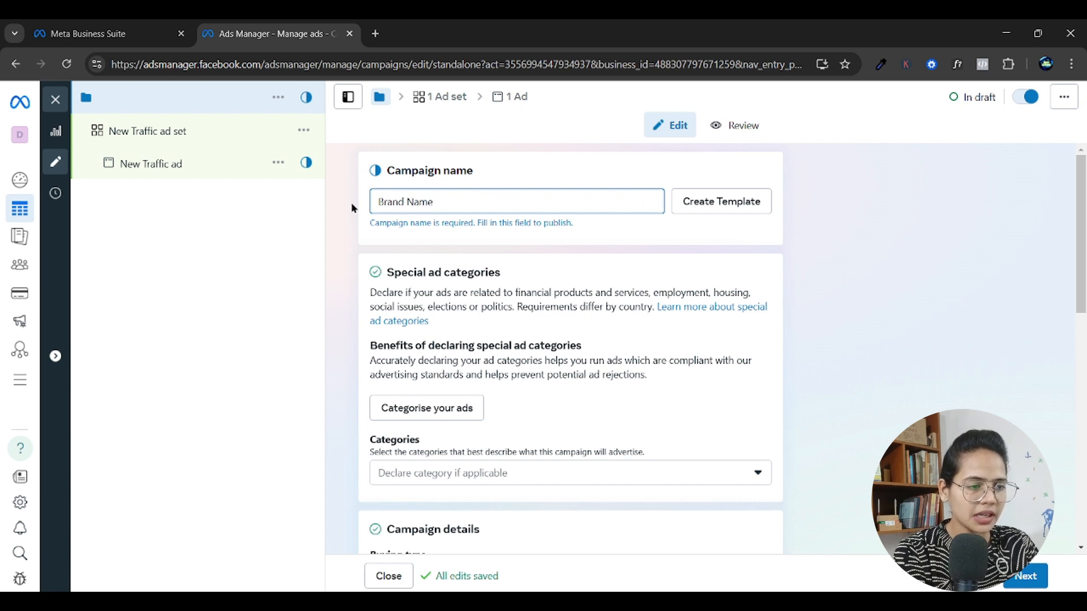
{"action": "type", "text": " -"}
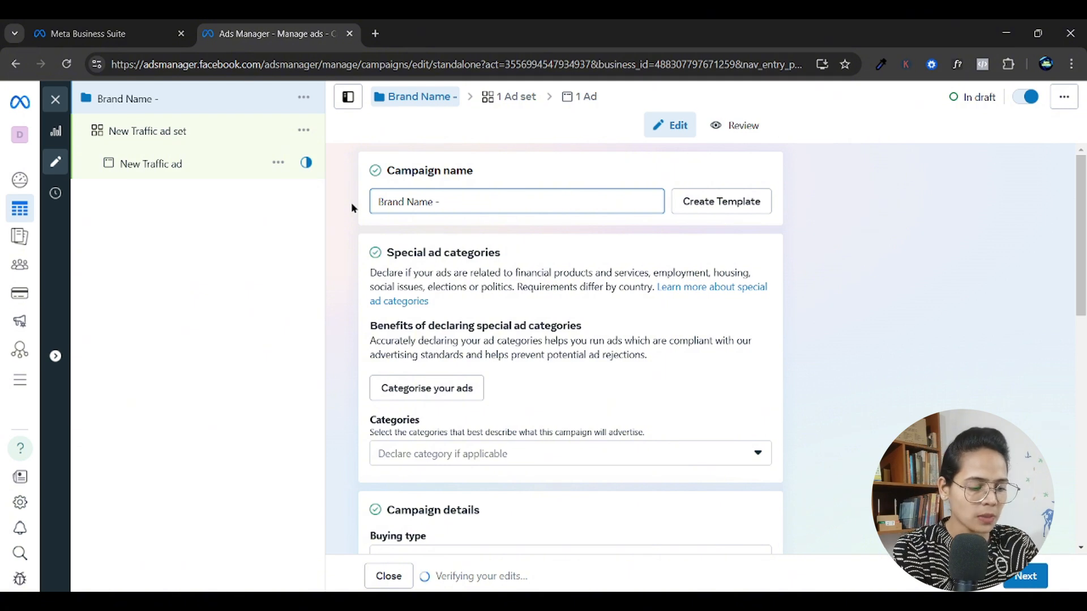
{"action": "type", "text": " Campai"}
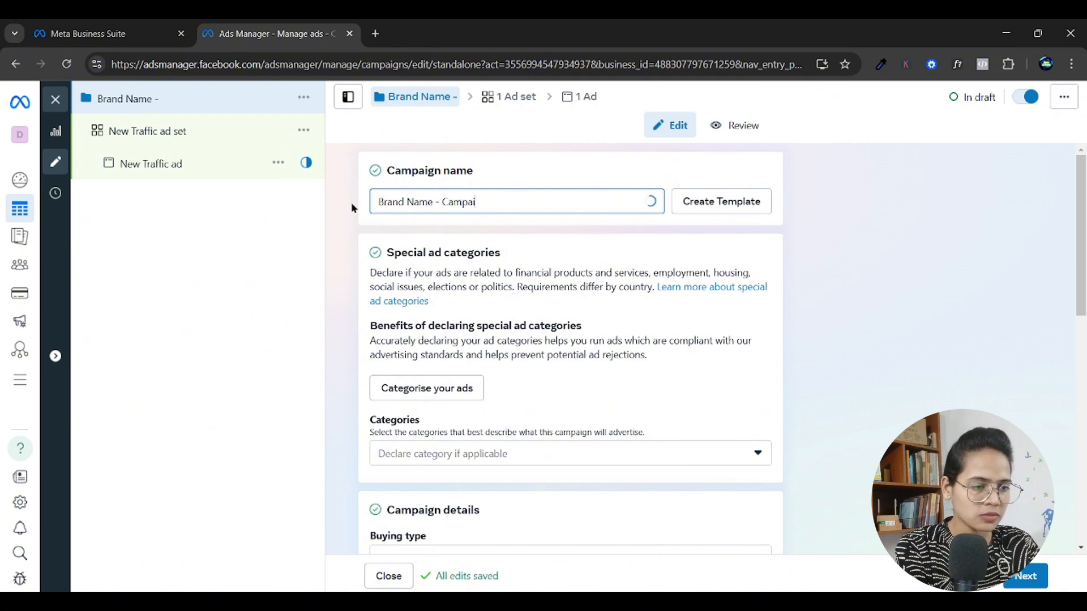
{"action": "type", "text": "gn Objective"}
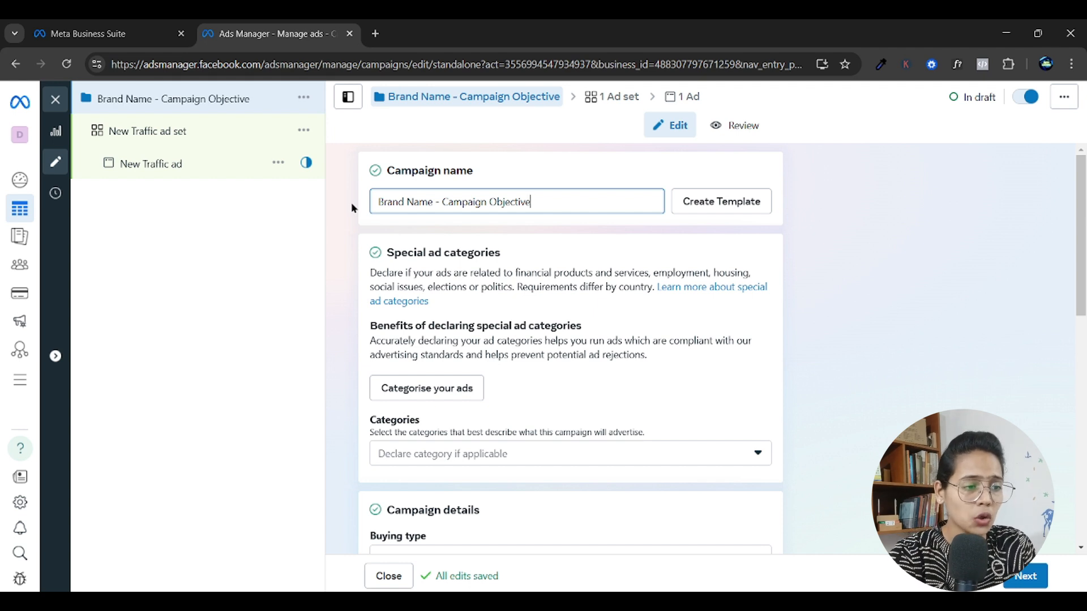
Append "- Date" to the end of the placeholder campaign name.
{"action": "left_click_drag", "start_coordinate": [432, 203], "coordinate": [353, 213]}
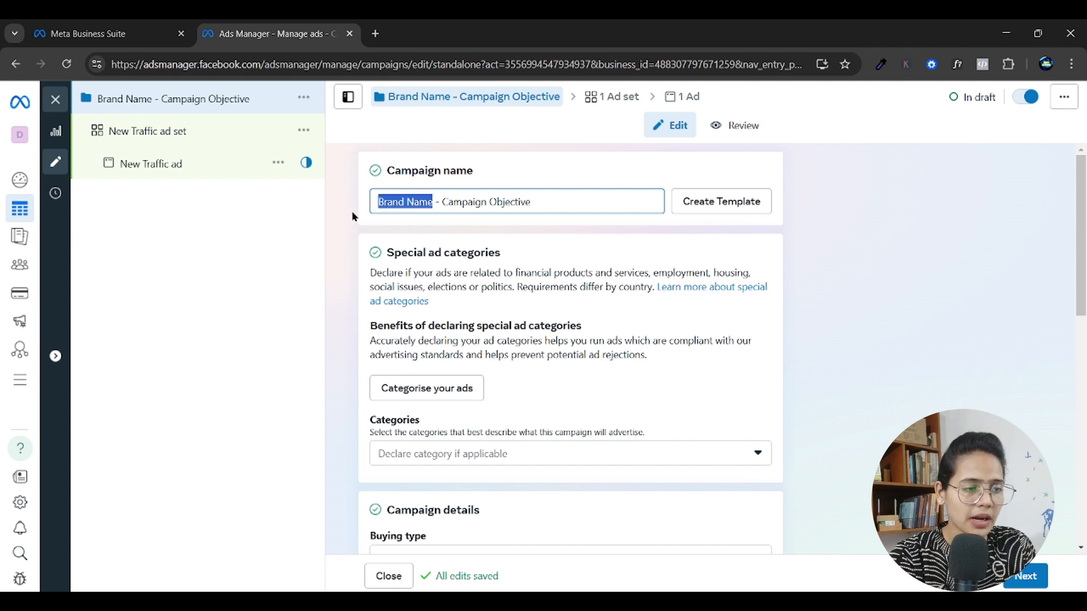
{"action": "left_click", "coordinate": [500, 202]}
{"action": "left_click_drag", "start_coordinate": [532, 202], "coordinate": [437, 203]}
{"action": "key", "text": "End"}
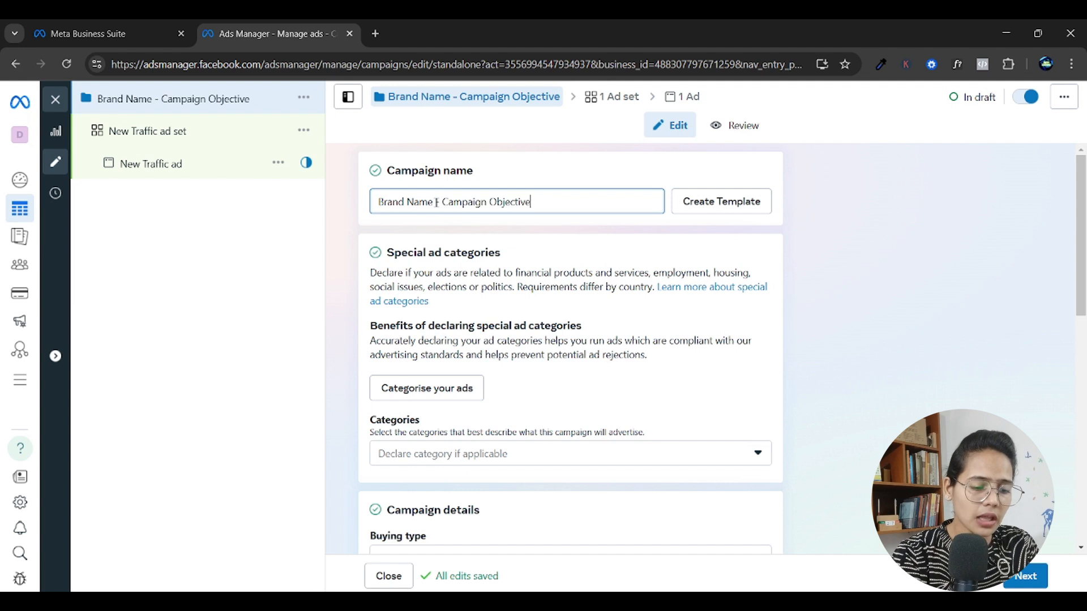
{"action": "type", "text": "- Date"}
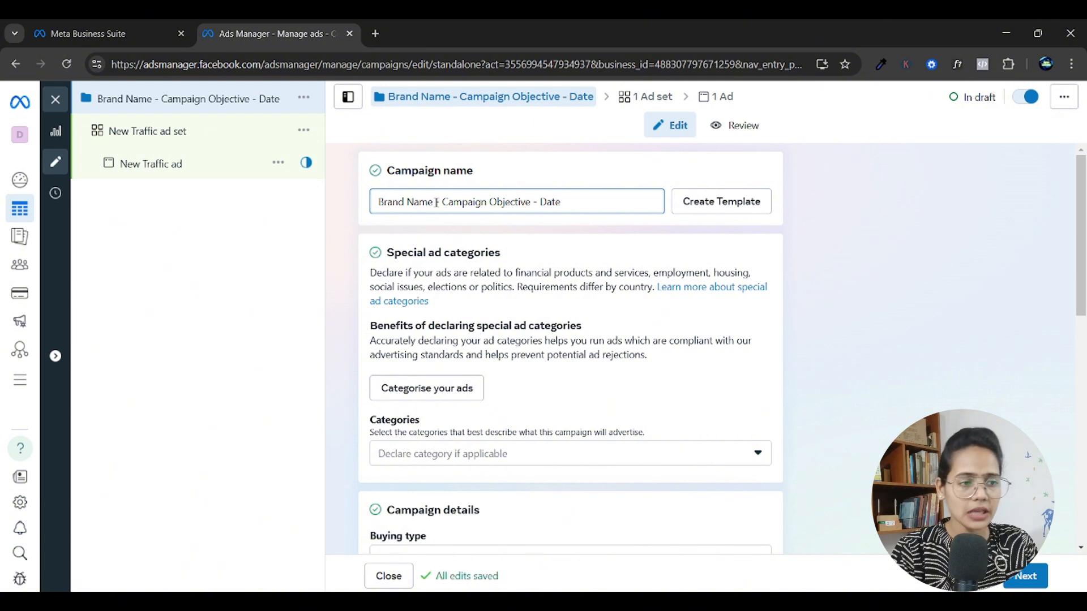
Rename the campaign as "DCA - Traffic - 28/02/25".
{"action": "left_click_drag", "start_coordinate": [582, 207], "coordinate": [371, 214]}
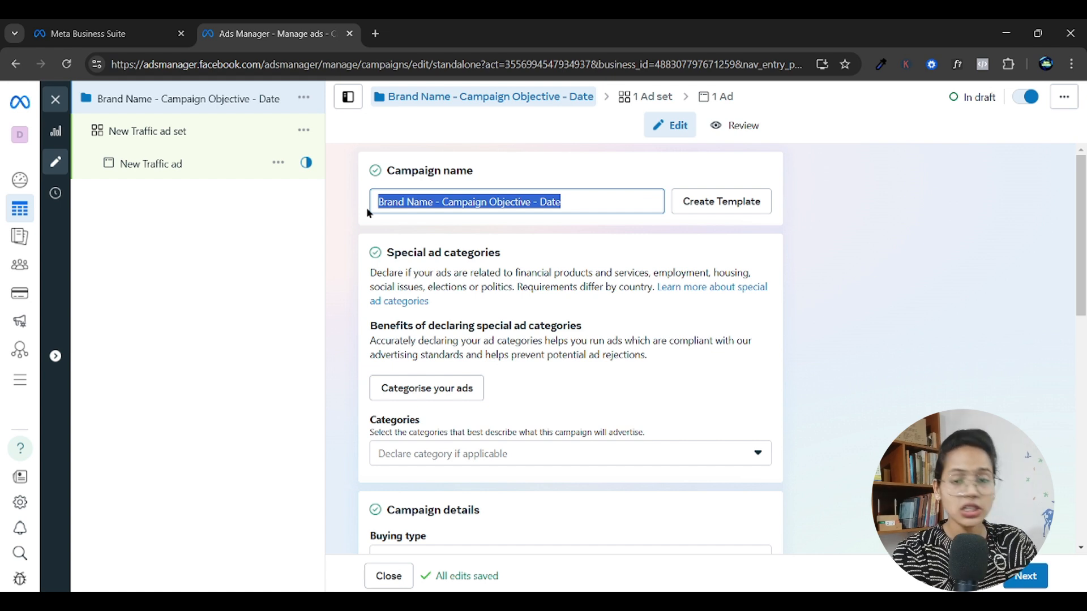
{"action": "type", "text": "DCA"}
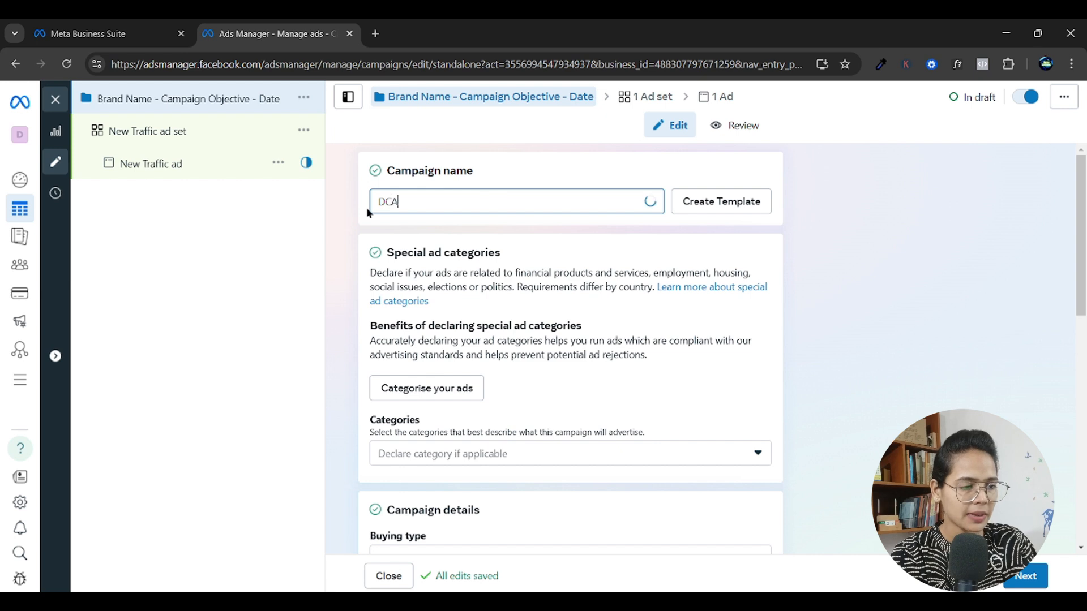
{"action": "type", "text": " -"}
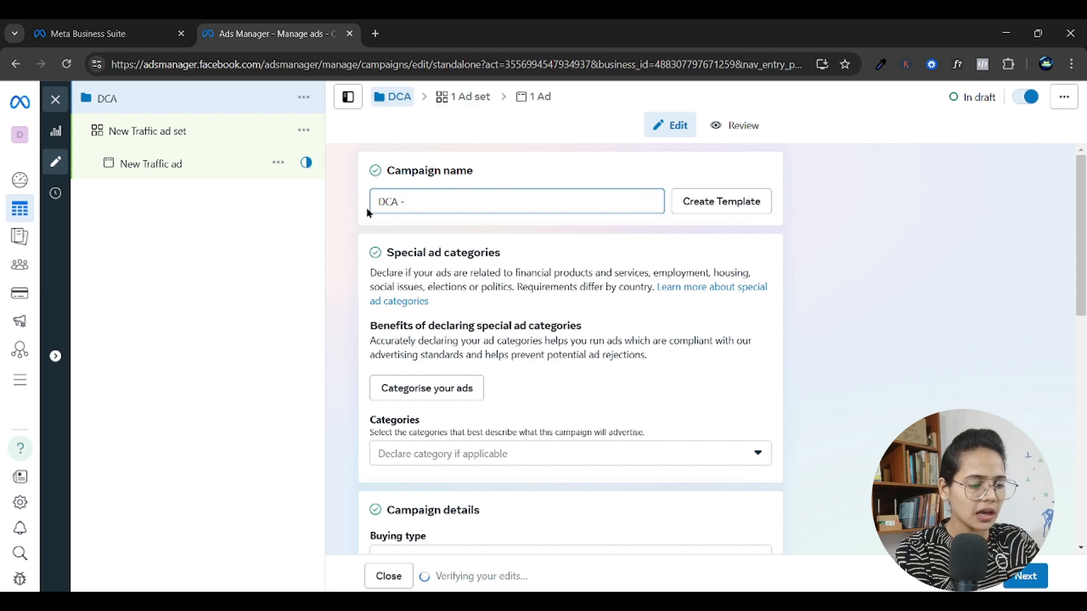
{"action": "type", "text": " Traffic"}
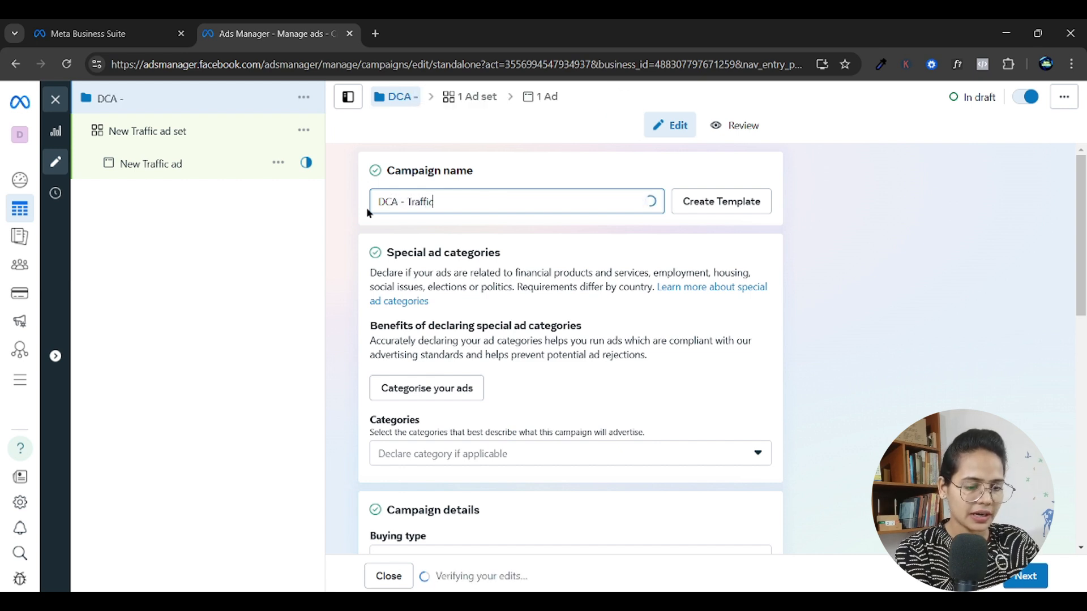
{"action": "type", "text": " - 2"}
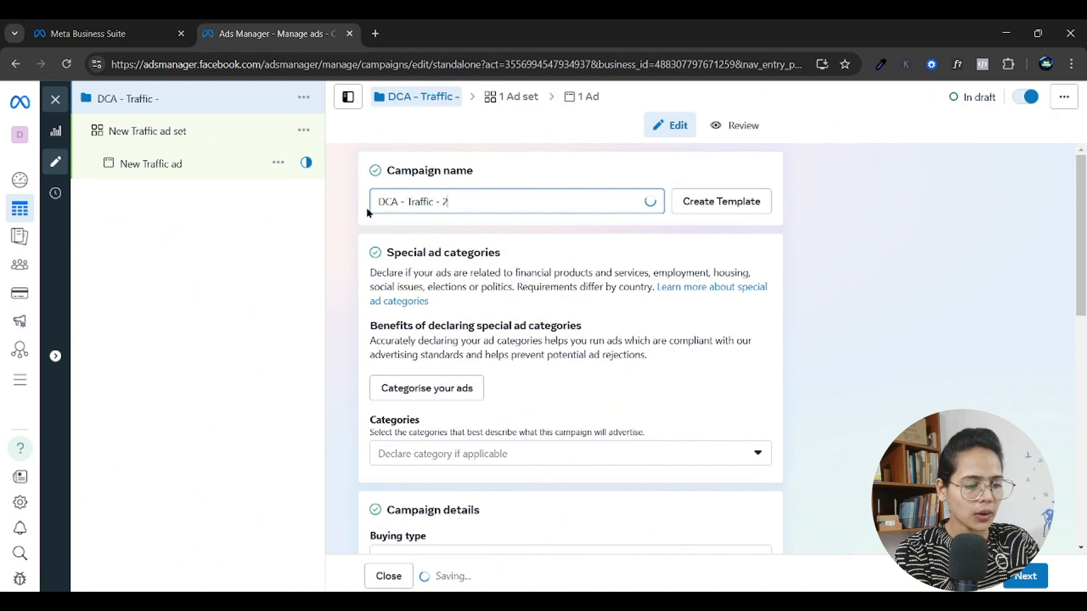
{"action": "type", "text": "8/02/25"}
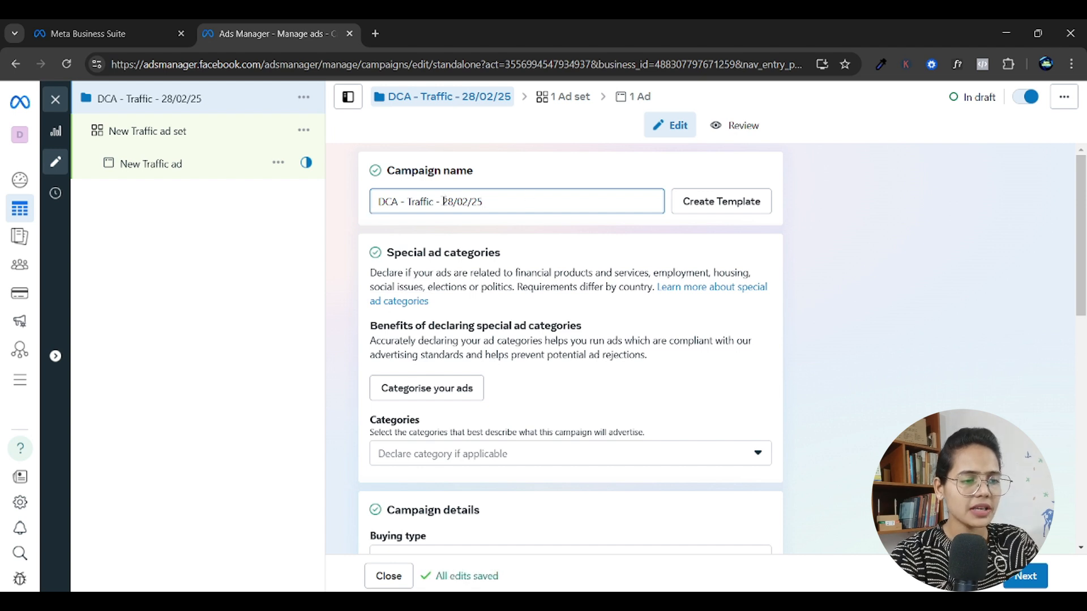
{"action": "left_click_drag", "start_coordinate": [443, 199], "coordinate": [367, 200]}
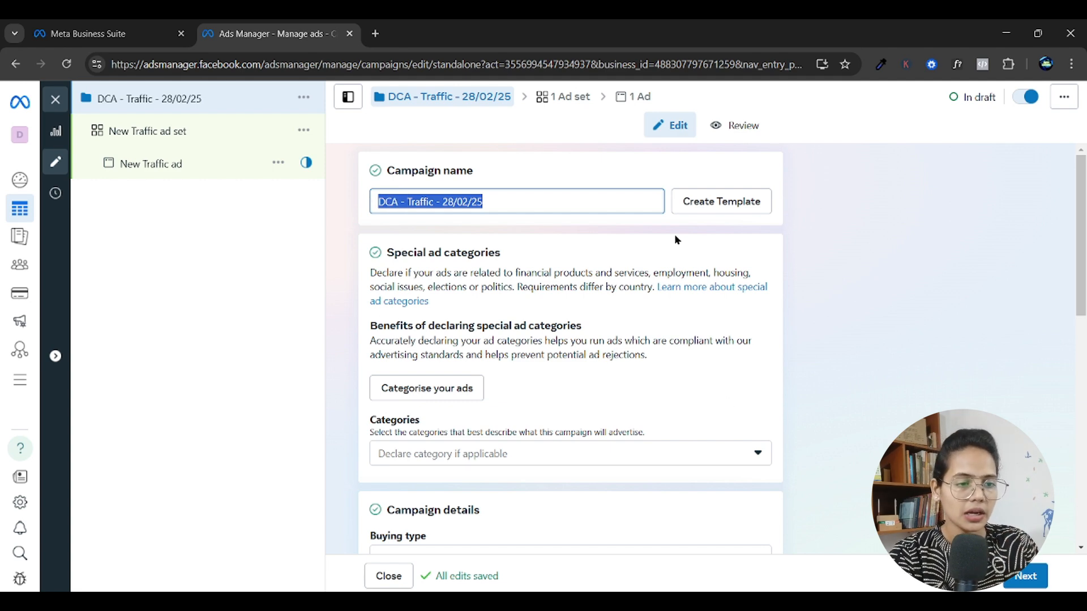
Start the special ad categorisation questionnaire and answer No for financial products and services and for employment.
{"action": "scroll", "coordinate": [453, 272], "scroll_direction": "down", "scroll_amount": 1}
{"action": "scroll", "coordinate": [447, 260], "scroll_direction": "down", "scroll_amount": 3}
{"action": "scroll", "coordinate": [447, 260], "scroll_direction": "up", "scroll_amount": 2}
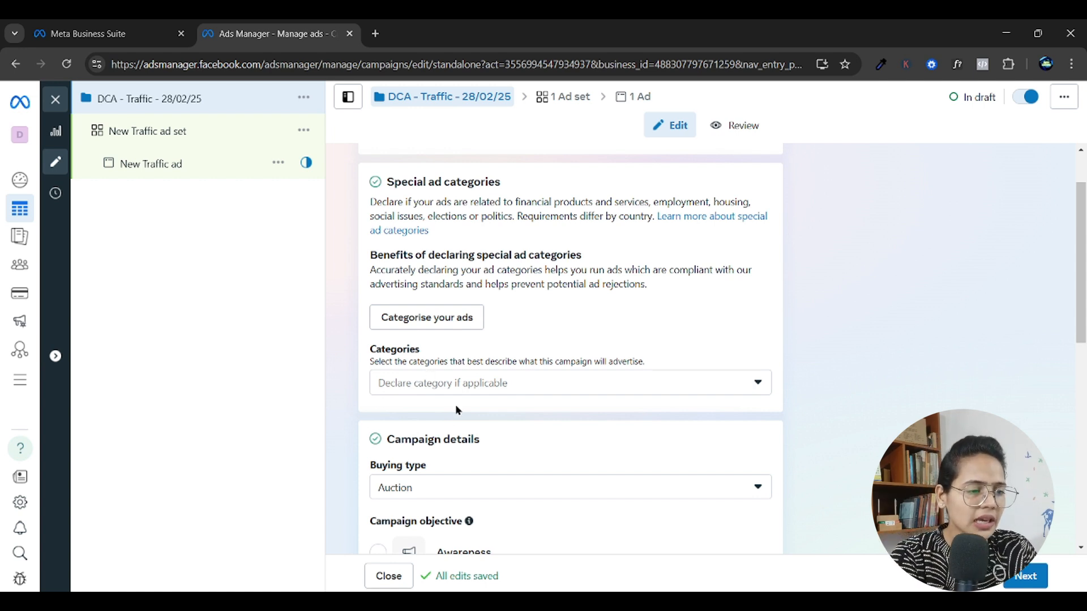
{"action": "scroll", "coordinate": [430, 390], "scroll_direction": "down", "scroll_amount": 1}
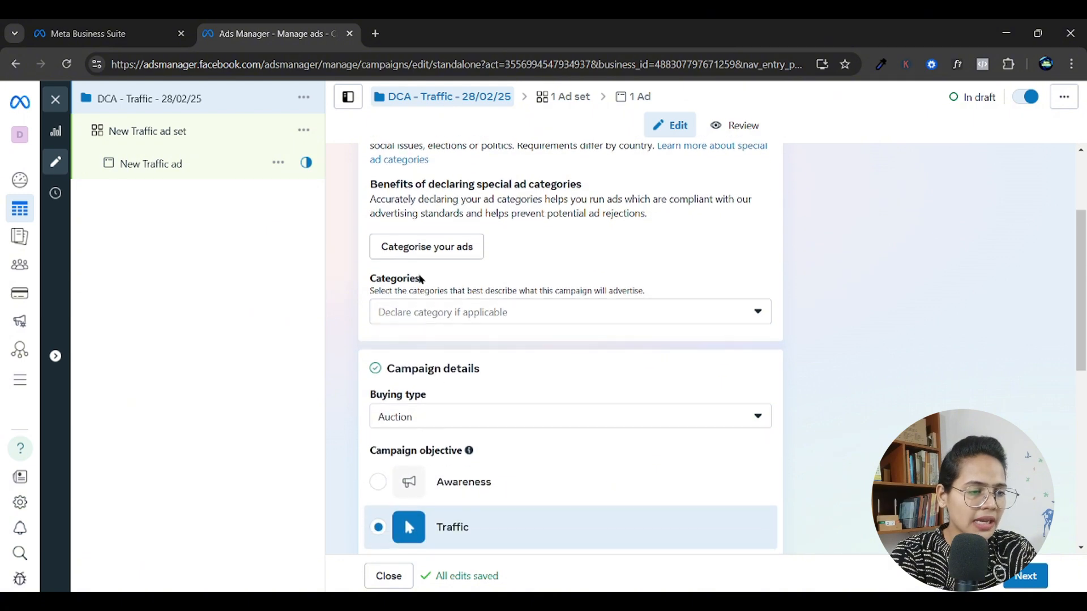
{"action": "scroll", "coordinate": [441, 326], "scroll_direction": "up", "scroll_amount": 1}
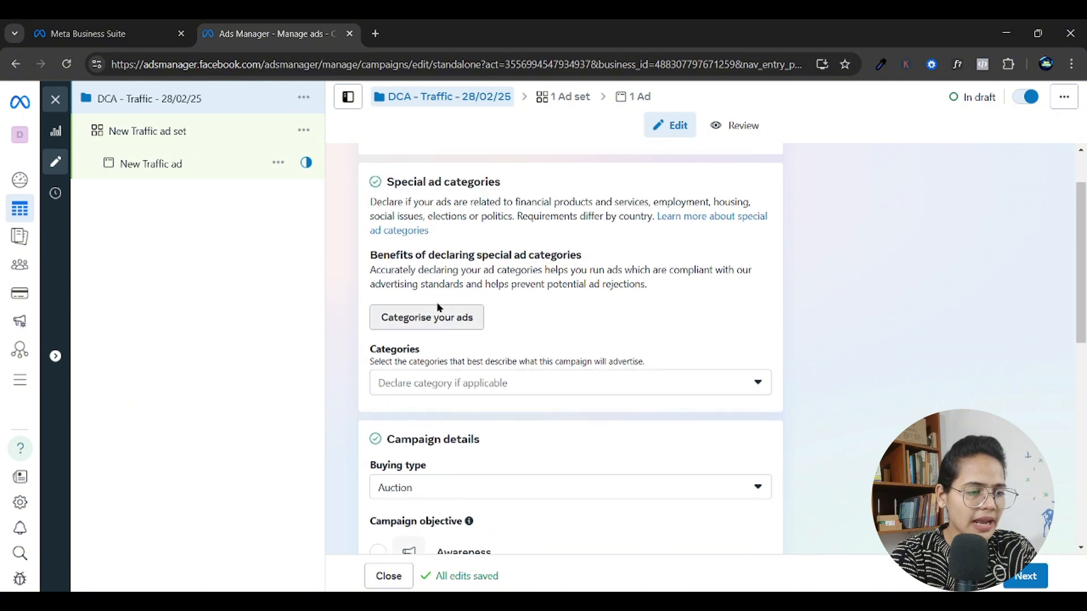
{"action": "left_click", "coordinate": [425, 320]}
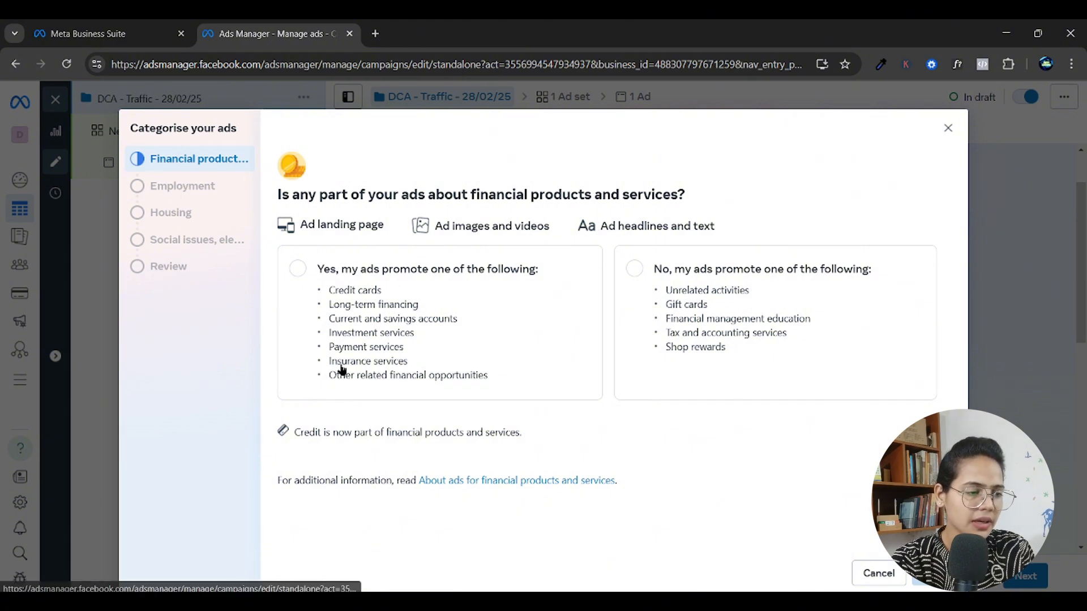
{"action": "left_click", "coordinate": [718, 335]}
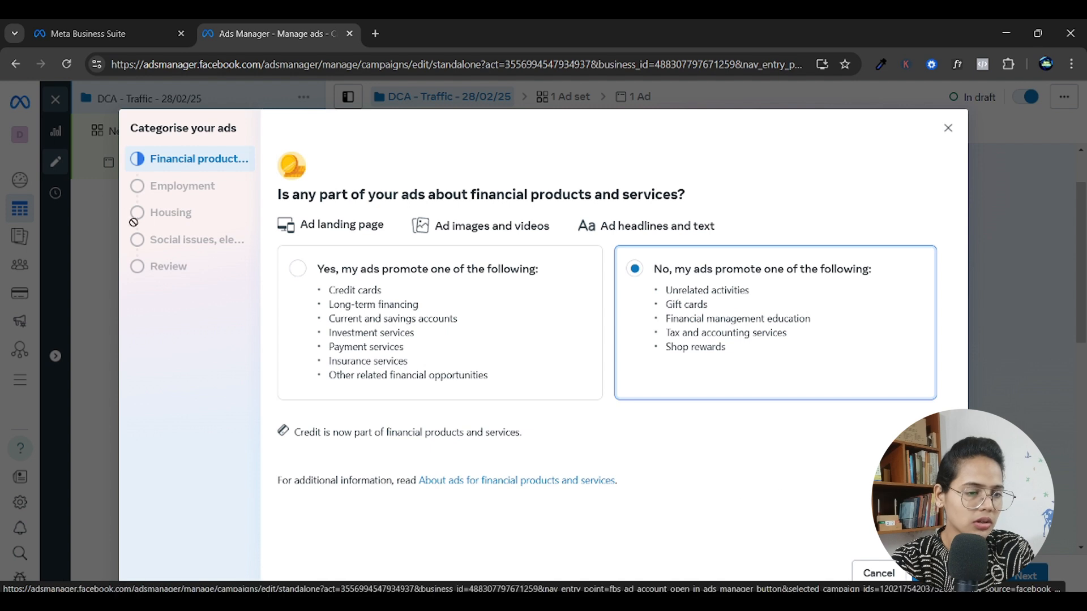
{"action": "left_click", "coordinate": [934, 573]}
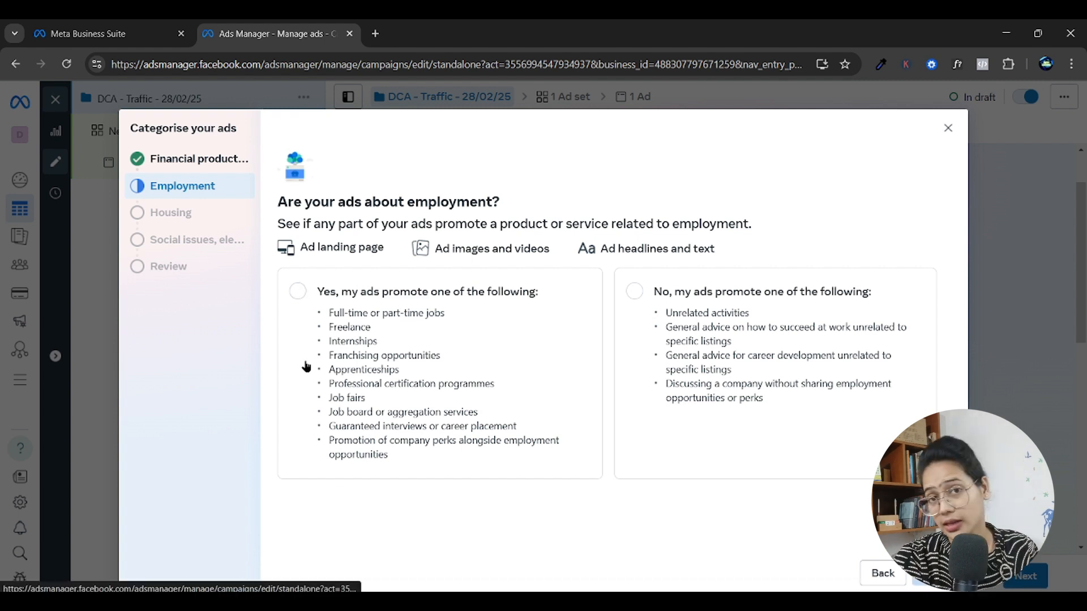
{"action": "left_click", "coordinate": [634, 291]}
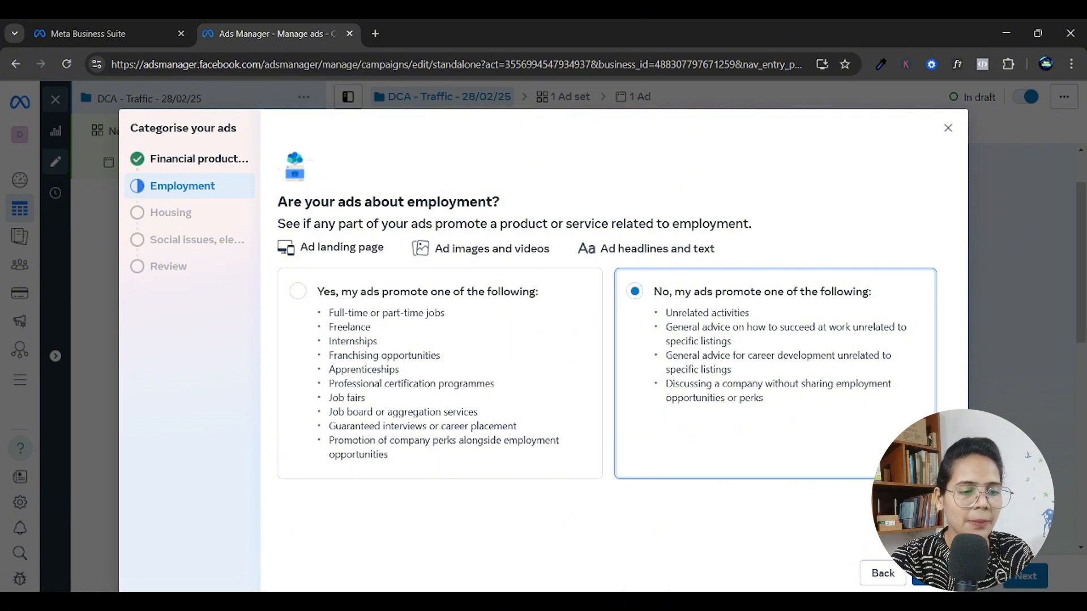
{"action": "left_click", "coordinate": [934, 573]}
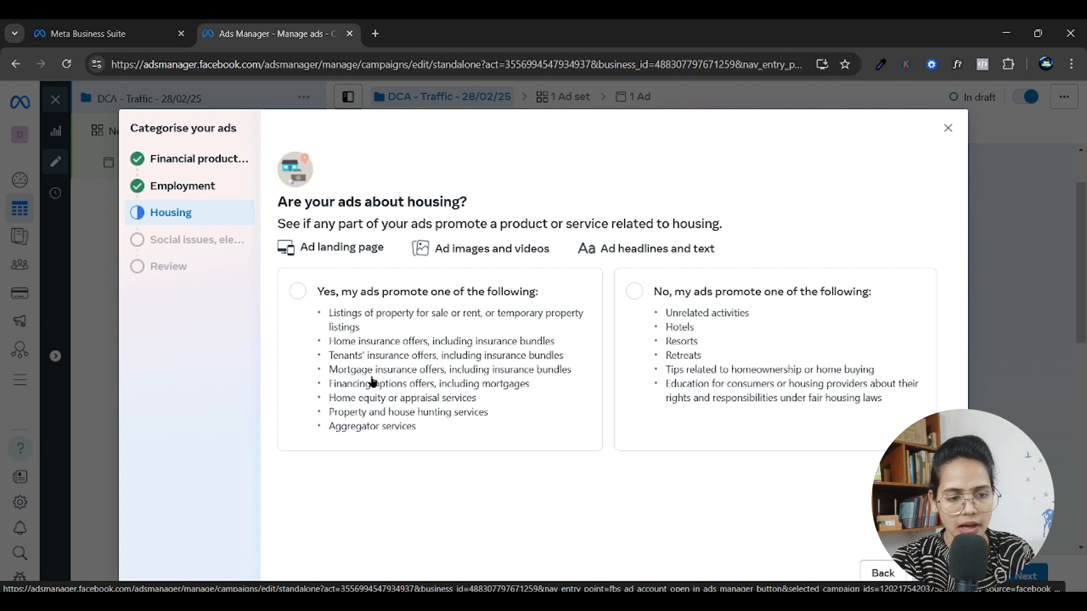
Answer No for housing and for social issues, elections or politics, then close the questionnaire at its review page.
{"action": "left_click", "coordinate": [697, 356]}
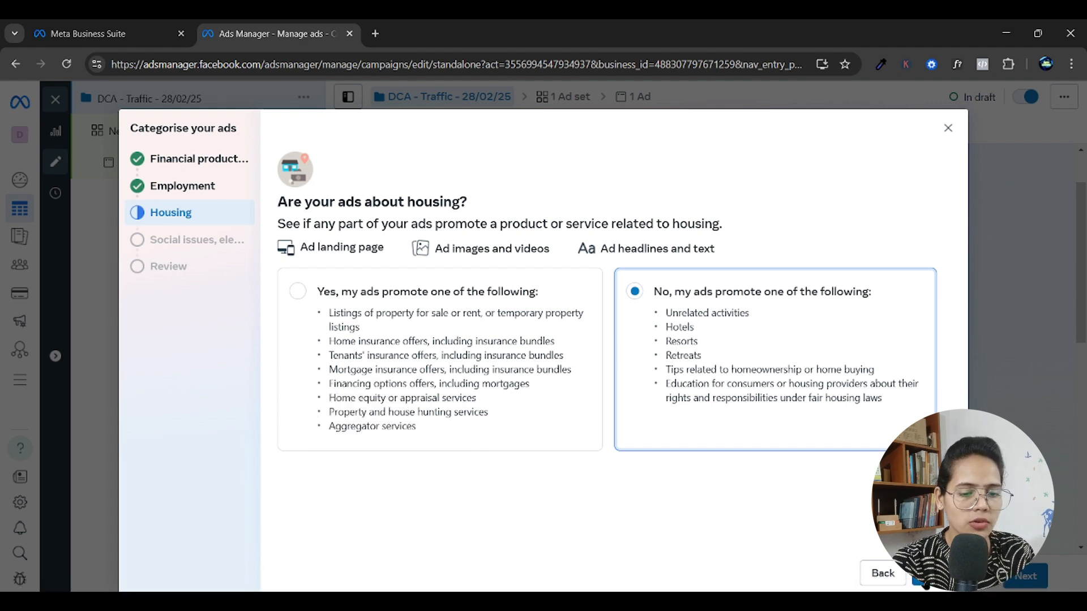
{"action": "left_click", "coordinate": [925, 583]}
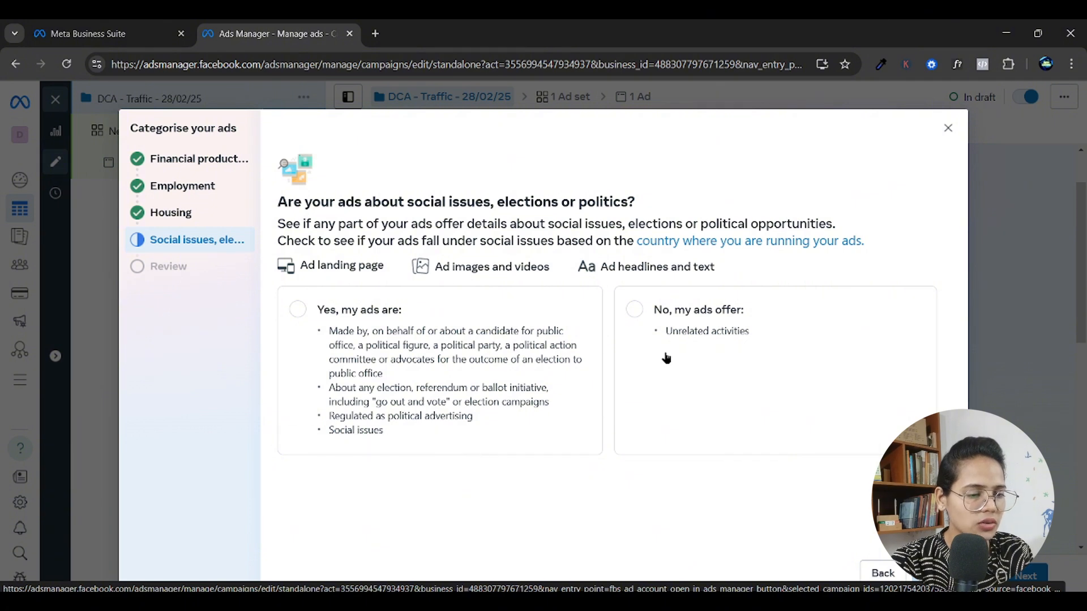
{"action": "left_click", "coordinate": [710, 354]}
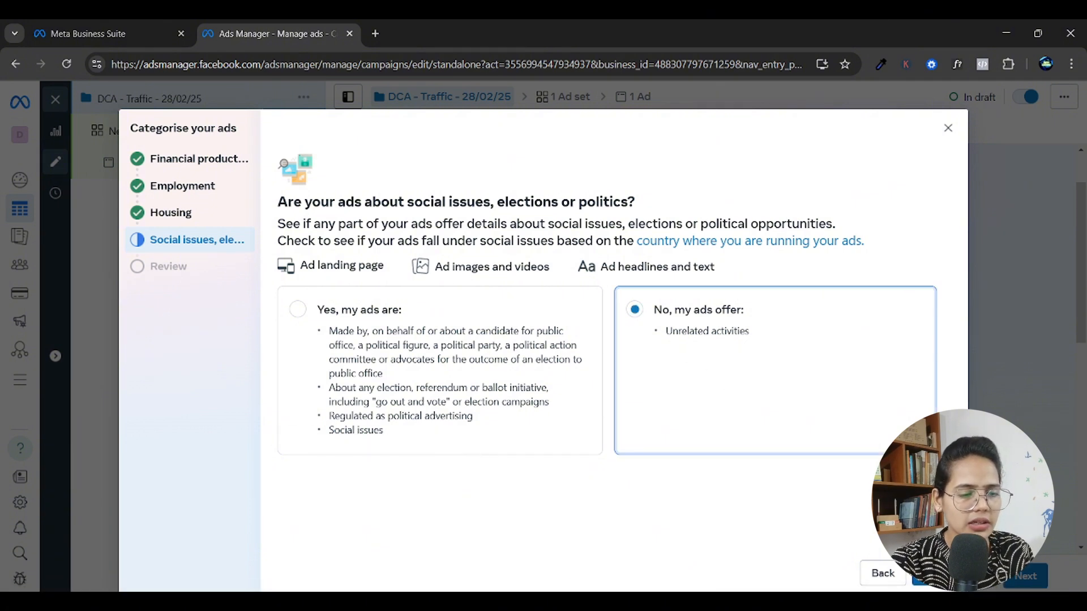
{"action": "left_click", "coordinate": [932, 574]}
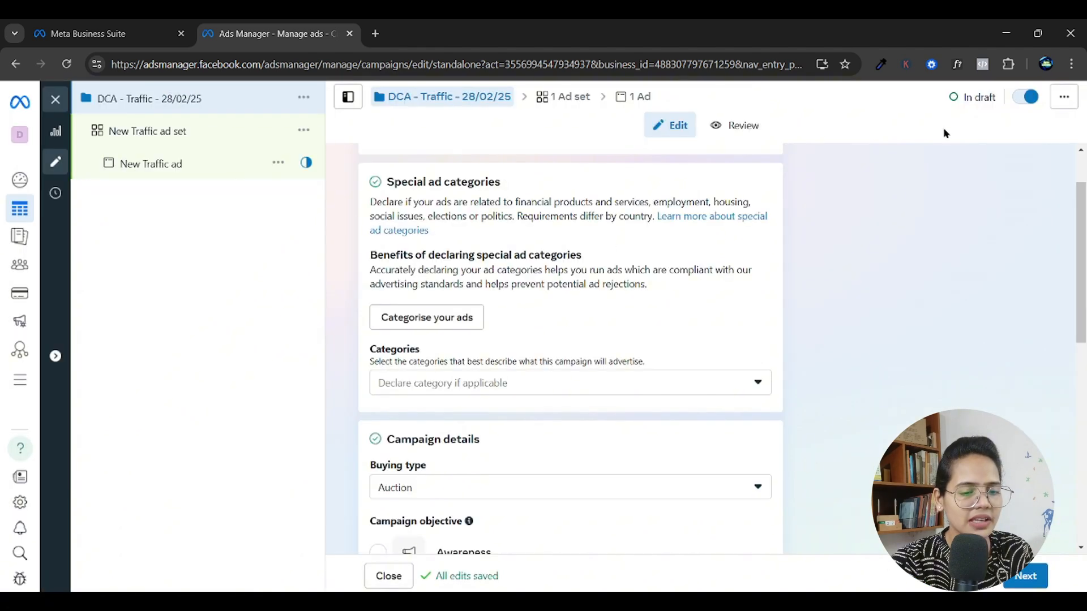
{"action": "left_click", "coordinate": [948, 129]}
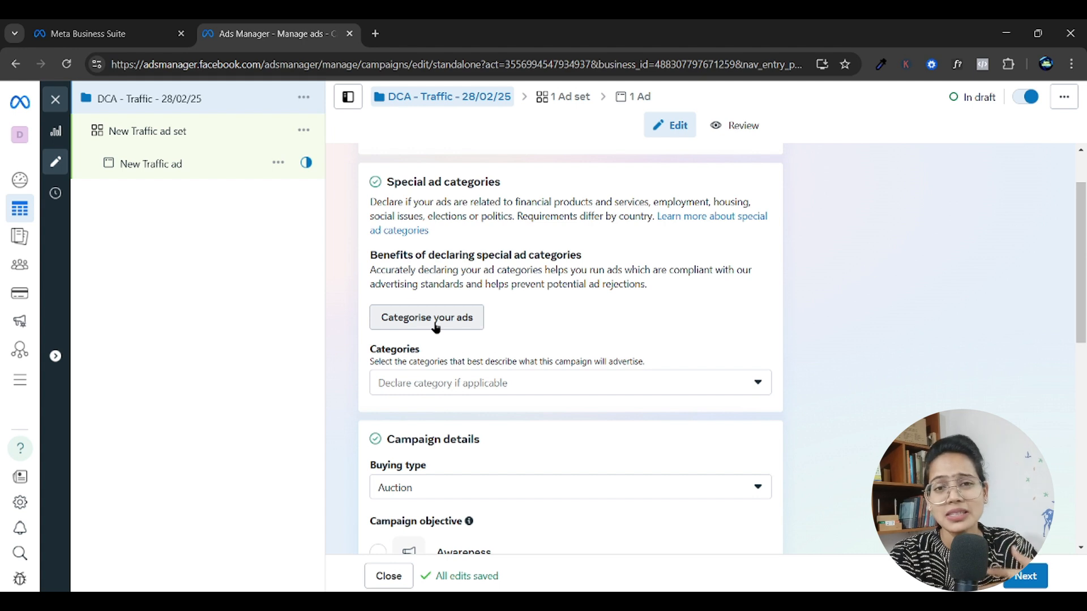
Look through the special ad category options, selecting and clearing Financial products and services (formerly Credit).
{"action": "left_click", "coordinate": [545, 390]}
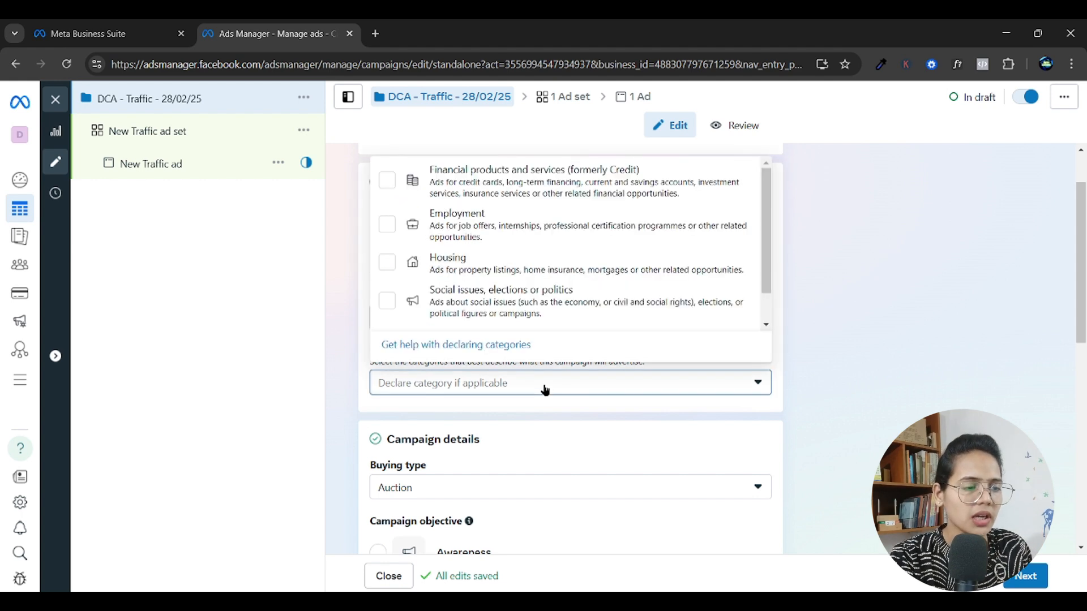
{"action": "scroll", "coordinate": [547, 235], "scroll_direction": "down", "scroll_amount": 1}
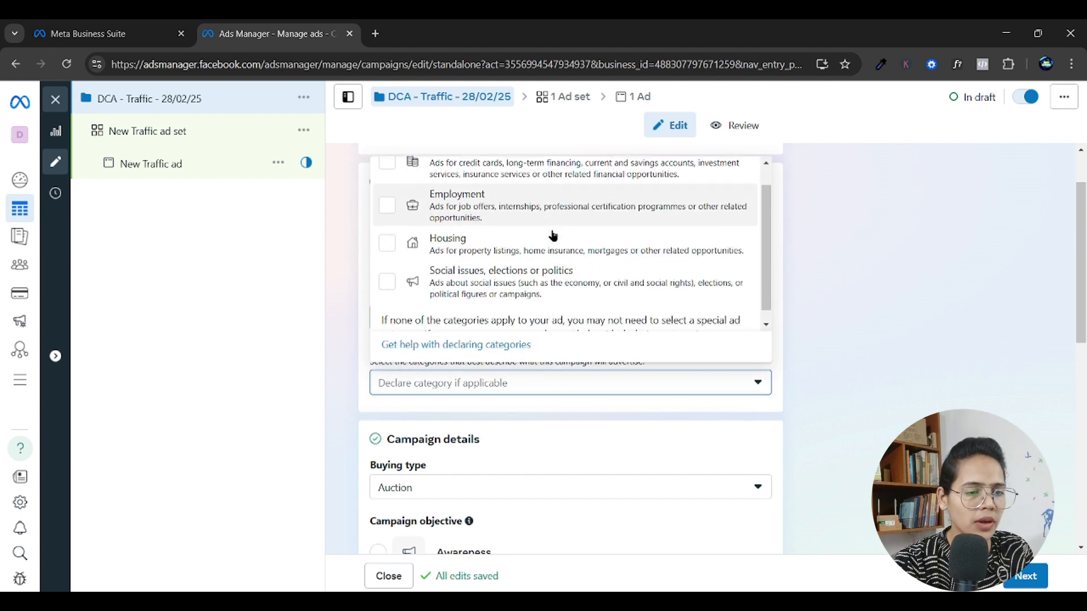
{"action": "scroll", "coordinate": [538, 293], "scroll_direction": "up", "scroll_amount": 1}
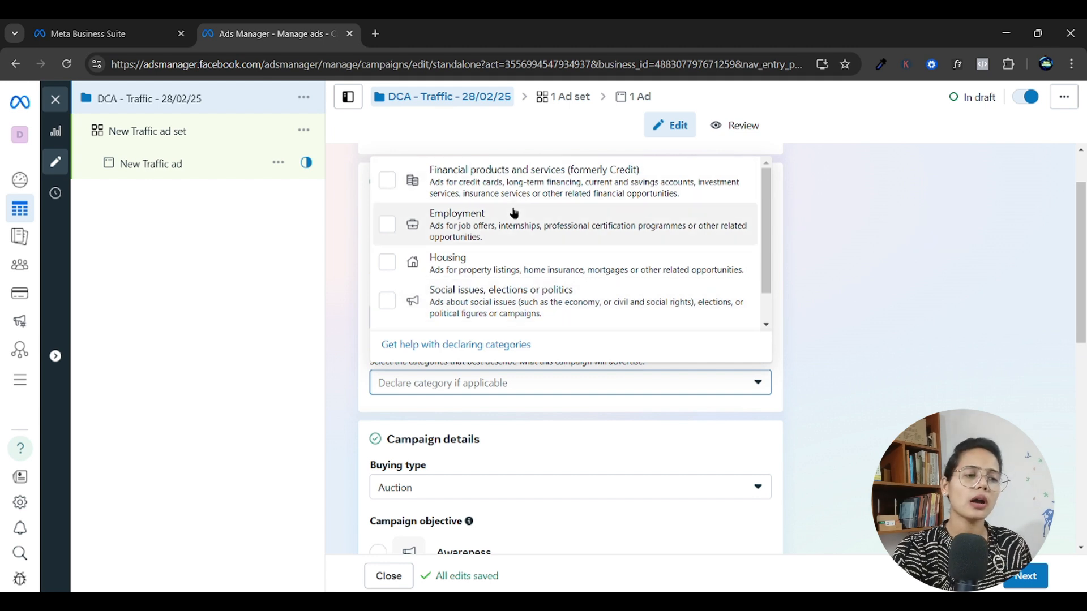
{"action": "left_click", "coordinate": [545, 198]}
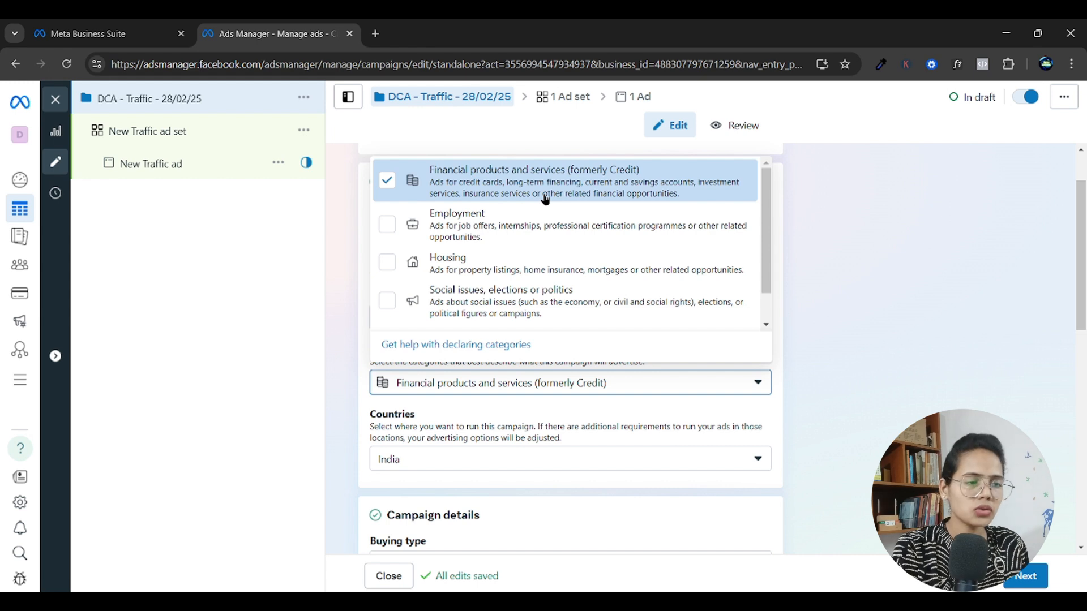
{"action": "left_click", "coordinate": [386, 183]}
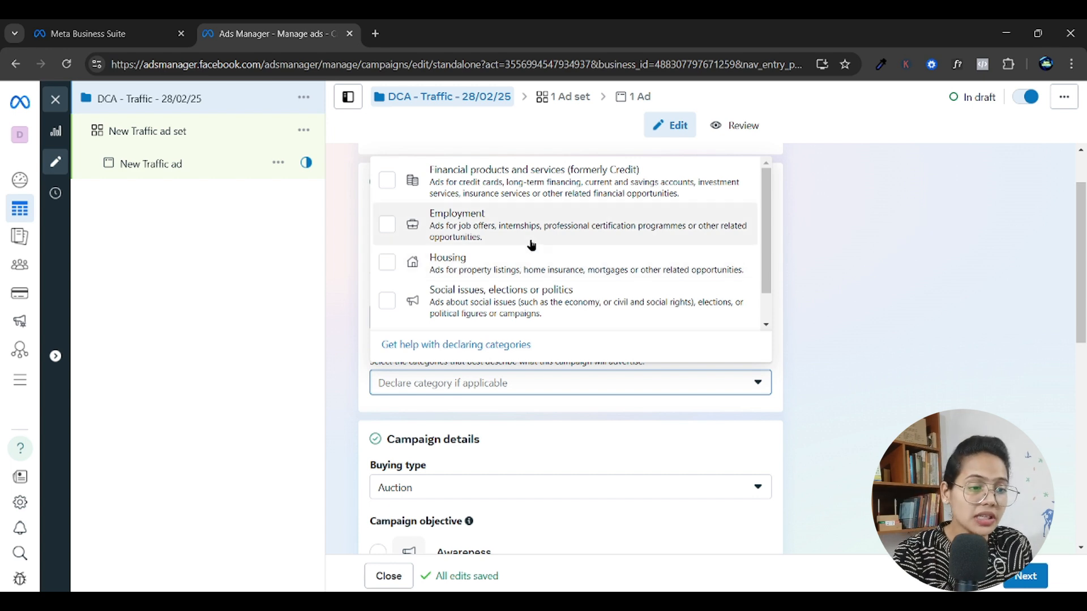
{"action": "scroll", "coordinate": [531, 249], "scroll_direction": "down", "scroll_amount": 1}
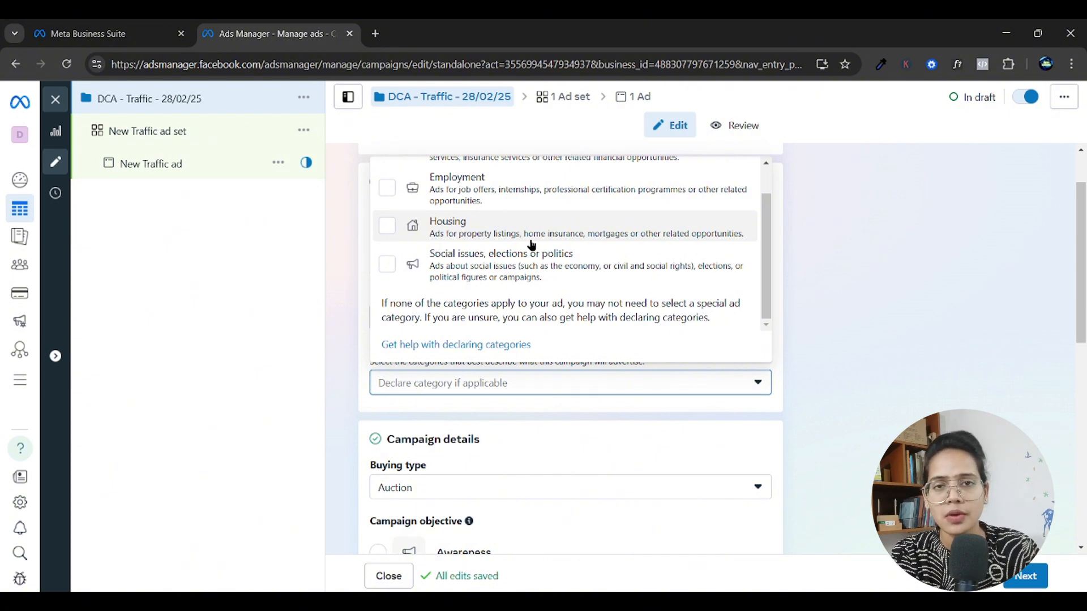
Look over the special ad categories, the buying type options and the campaign objectives.
{"action": "scroll", "coordinate": [696, 308], "scroll_direction": "up", "scroll_amount": 1}
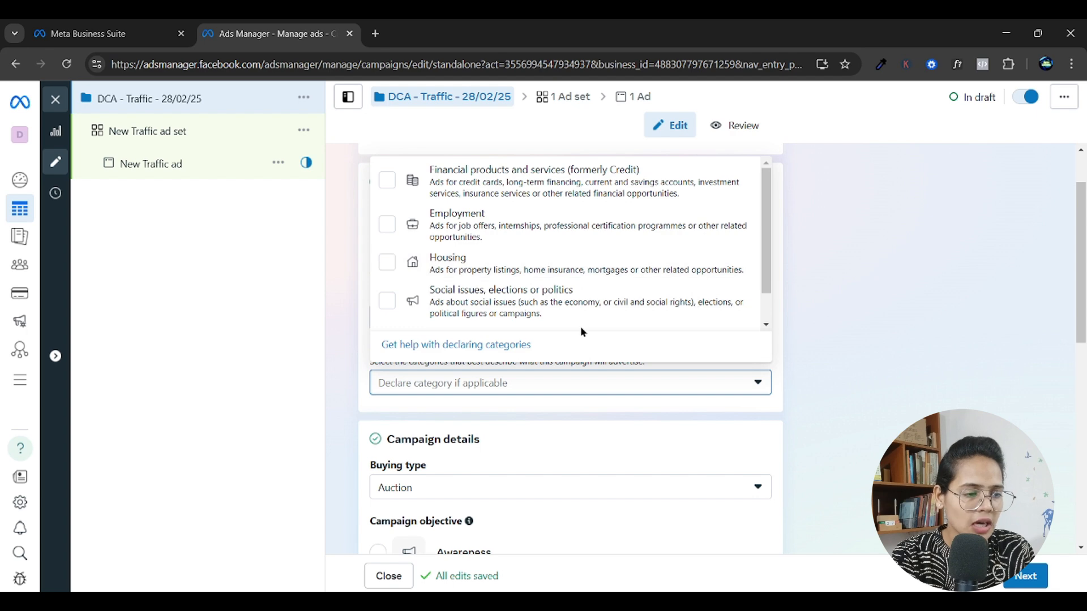
{"action": "left_click", "coordinate": [357, 328]}
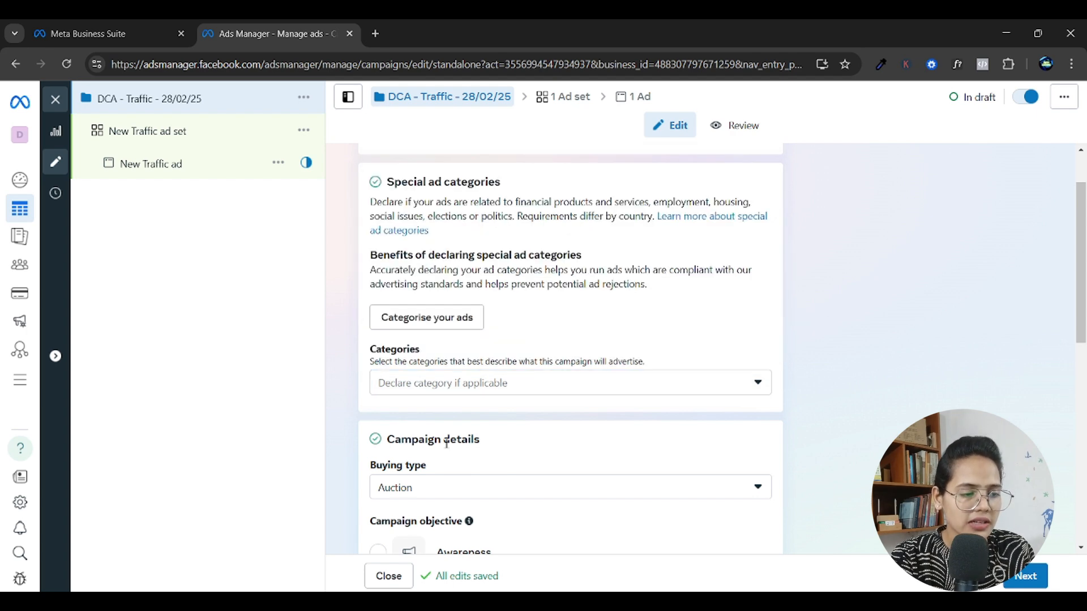
{"action": "scroll", "coordinate": [525, 413], "scroll_direction": "down", "scroll_amount": 2}
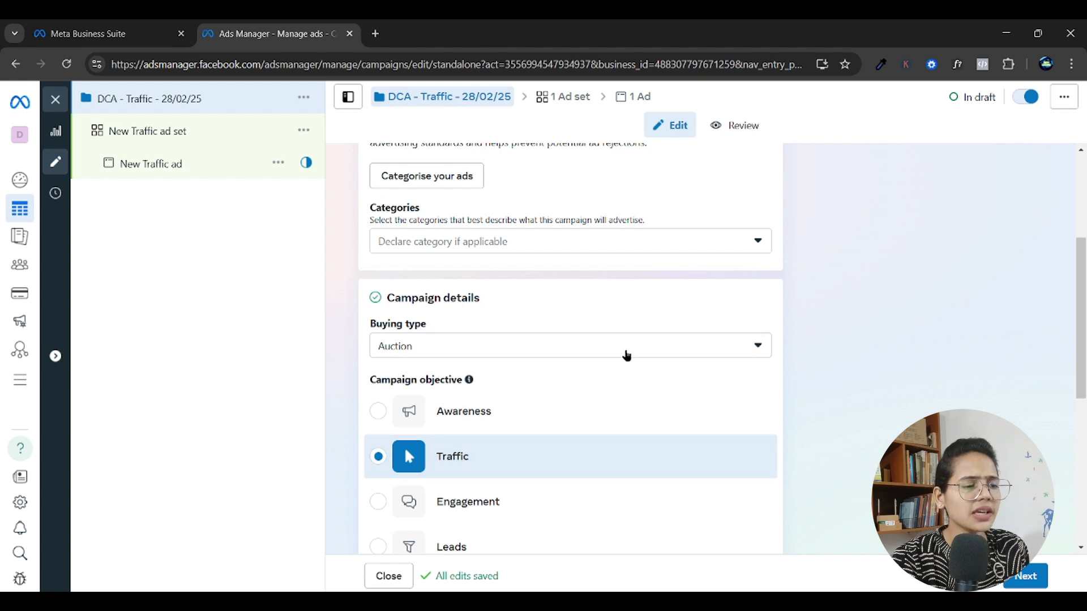
{"action": "left_click", "coordinate": [627, 356]}
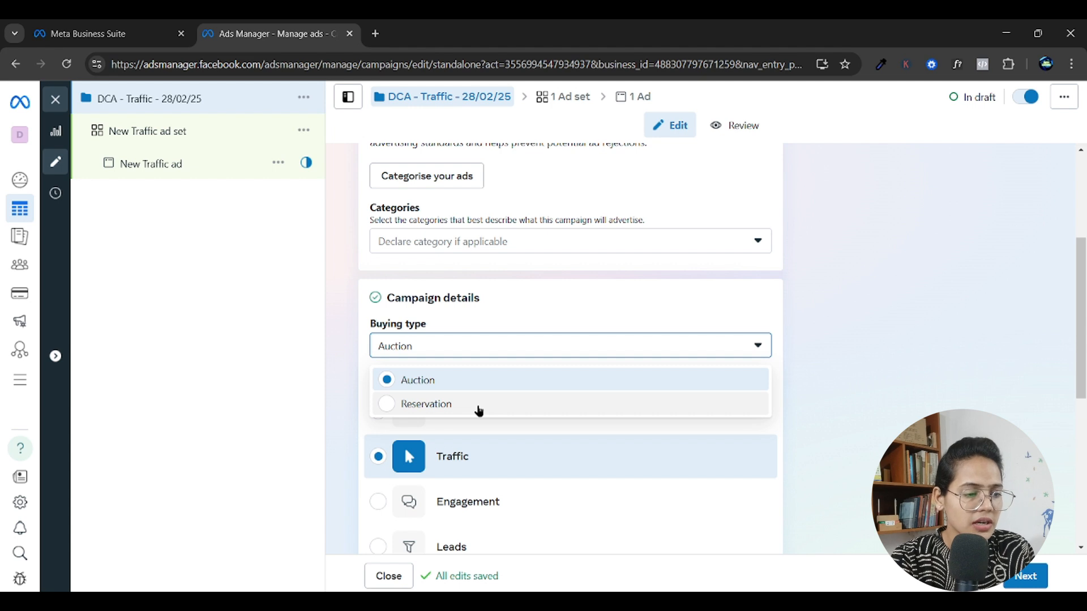
{"action": "left_click", "coordinate": [342, 365]}
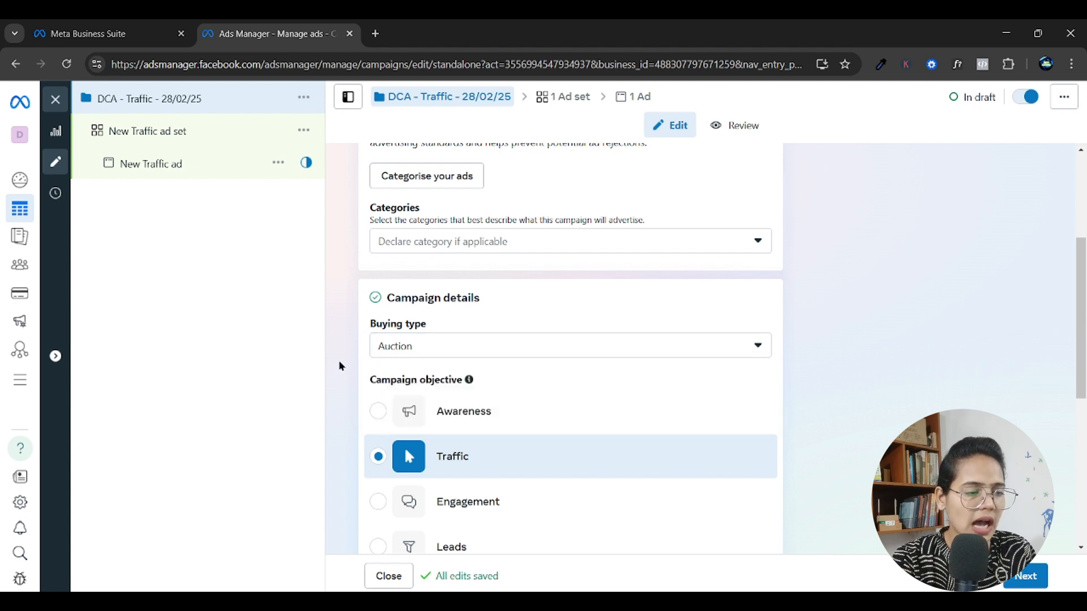
{"action": "scroll", "coordinate": [341, 447], "scroll_direction": "down", "scroll_amount": 1}
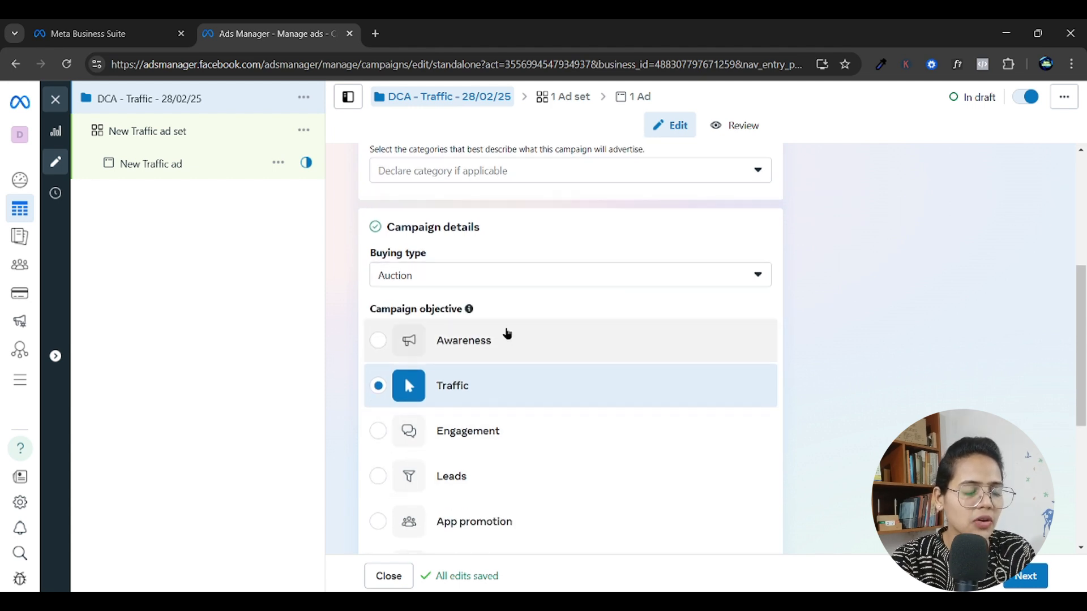
{"action": "scroll", "coordinate": [506, 392], "scroll_direction": "down", "scroll_amount": 3}
{"action": "scroll", "coordinate": [537, 373], "scroll_direction": "up", "scroll_amount": 3}
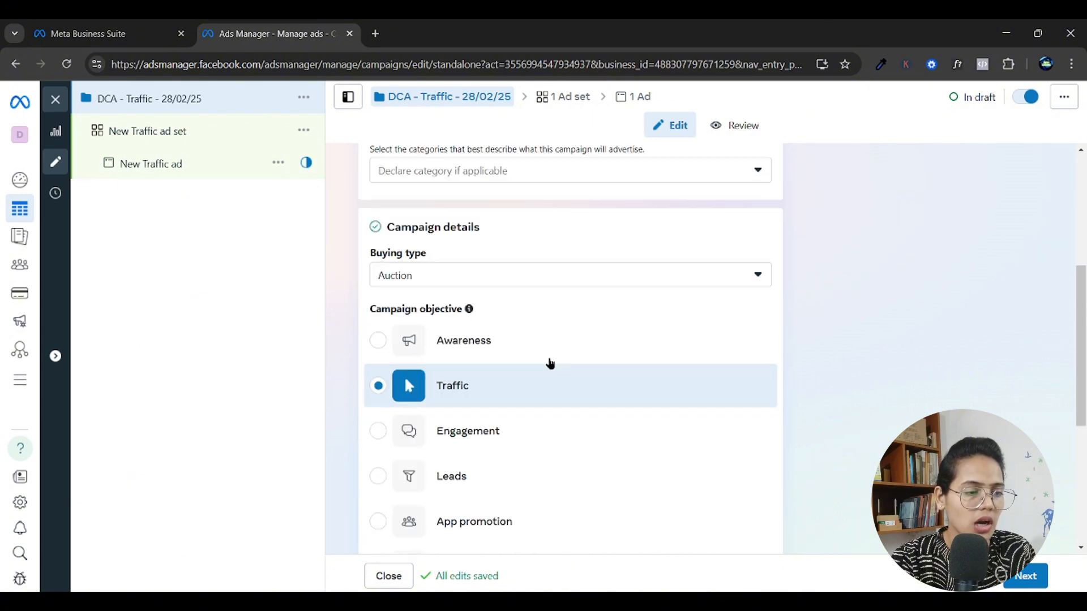
Change the campaign's buying type to Reservation and accept the settings change.
{"action": "left_click", "coordinate": [513, 278]}
{"action": "left_click", "coordinate": [430, 333]}
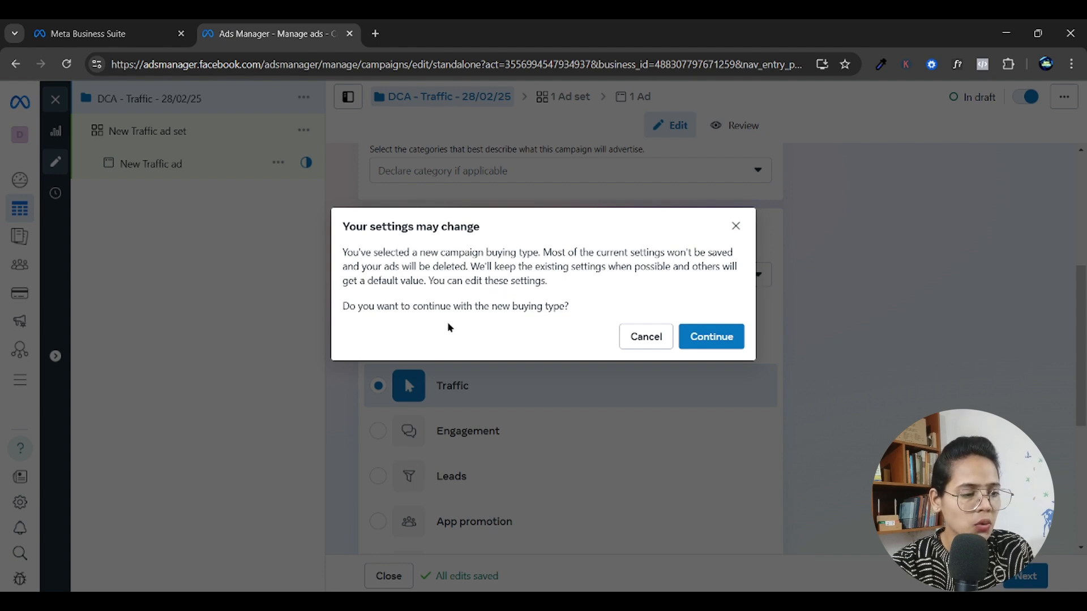
{"action": "left_click", "coordinate": [708, 340]}
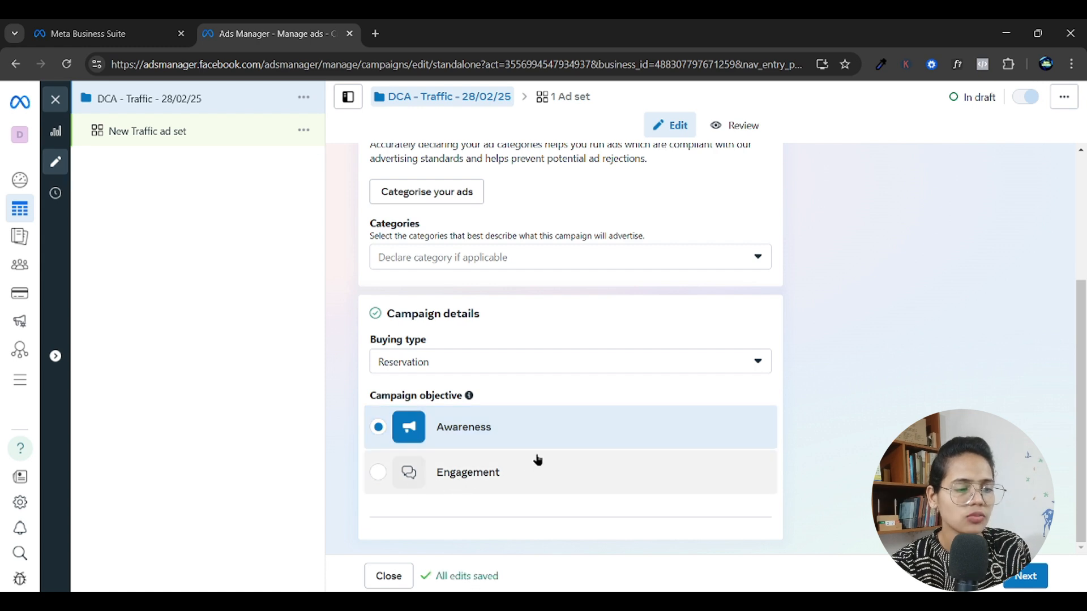
Set the buying type back to Auction and the campaign objective to Traffic, accepting both settings changes.
{"action": "left_click", "coordinate": [511, 361]}
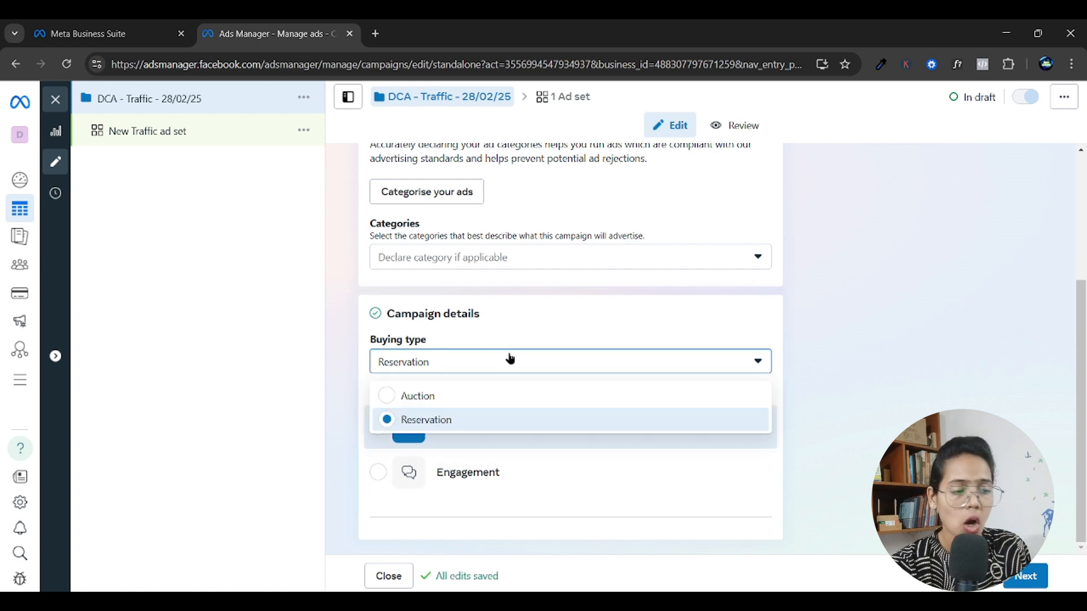
{"action": "left_click", "coordinate": [416, 396]}
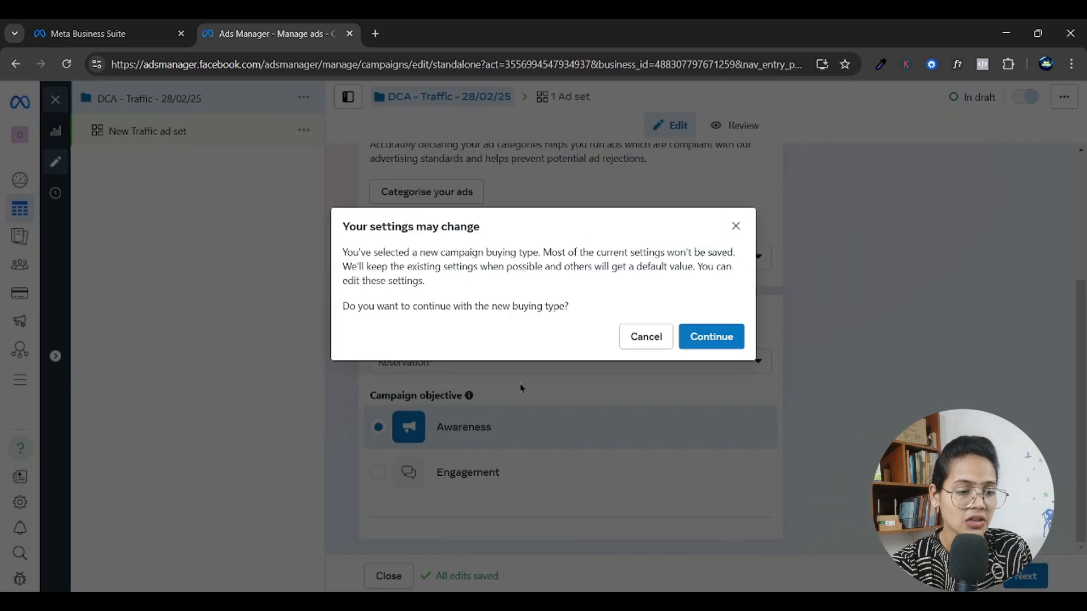
{"action": "left_click", "coordinate": [712, 338]}
{"action": "scroll", "coordinate": [642, 411], "scroll_direction": "down", "scroll_amount": 4}
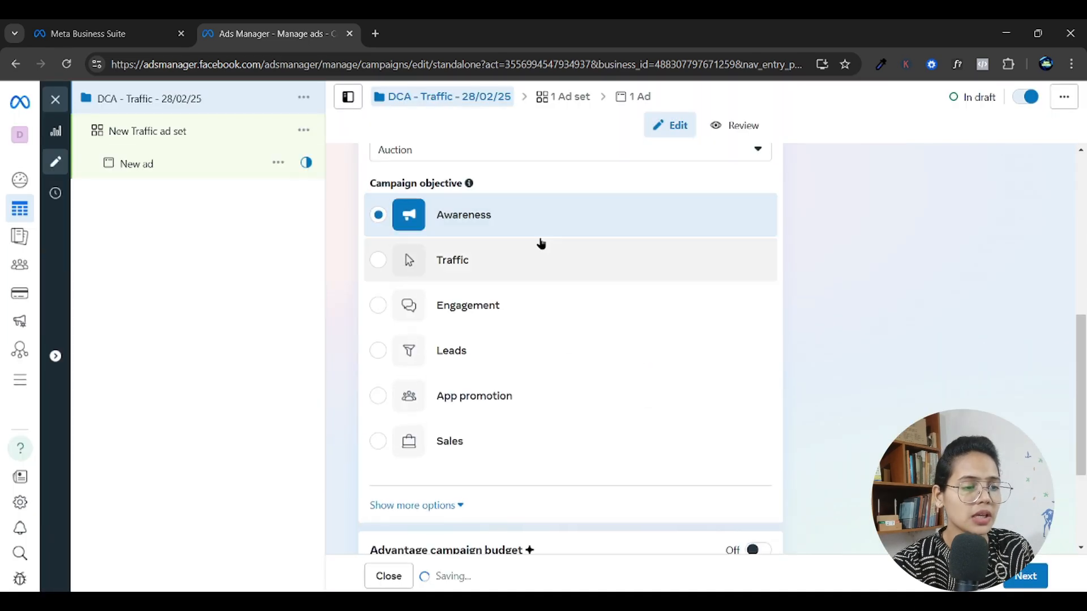
{"action": "scroll", "coordinate": [390, 476], "scroll_direction": "up", "scroll_amount": 2}
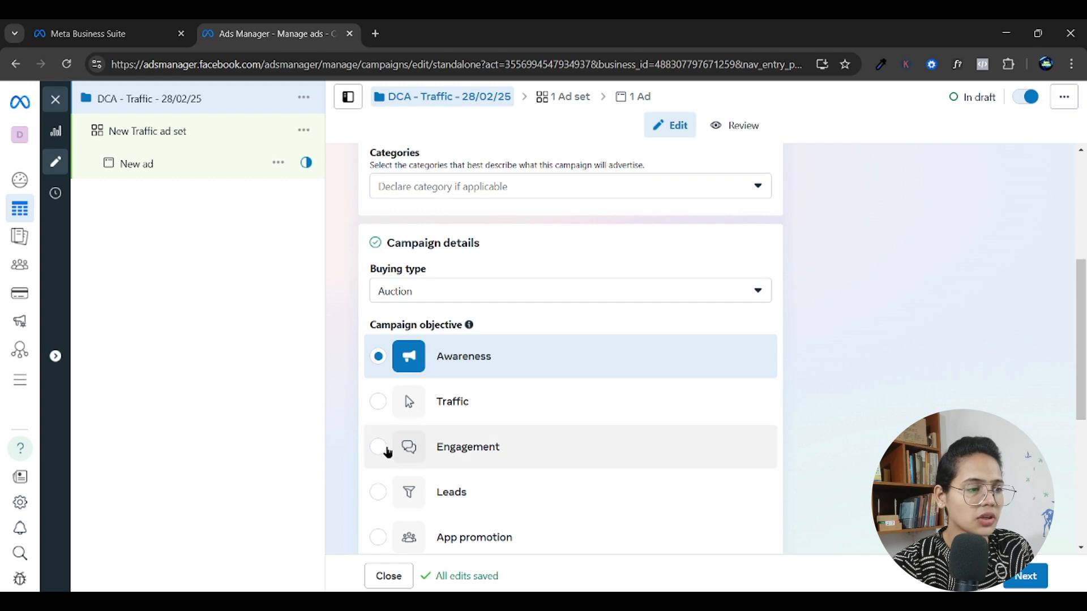
{"action": "left_click", "coordinate": [379, 403]}
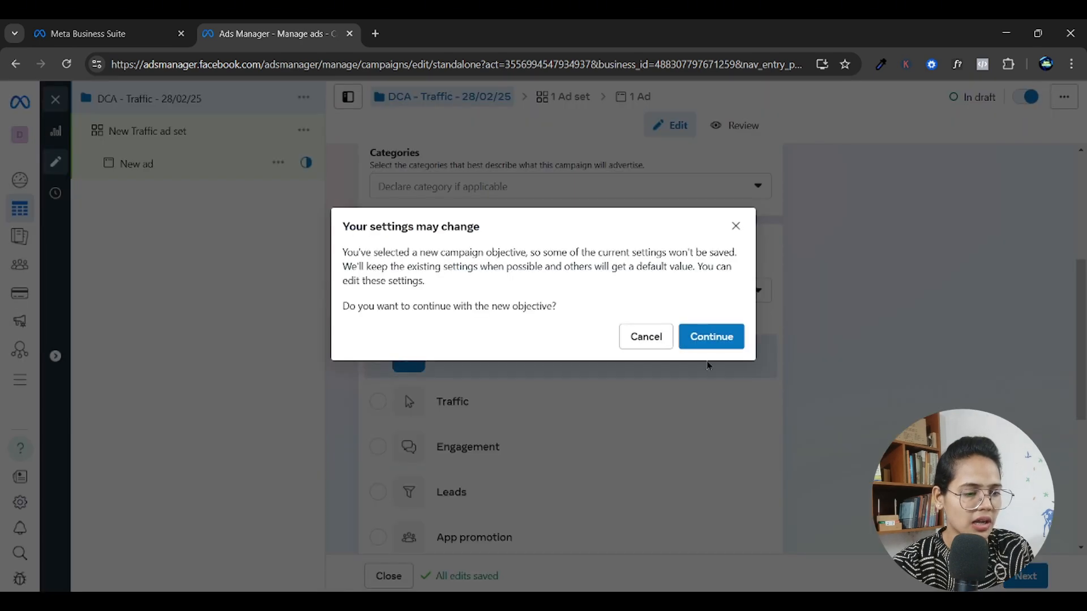
{"action": "left_click", "coordinate": [712, 337]}
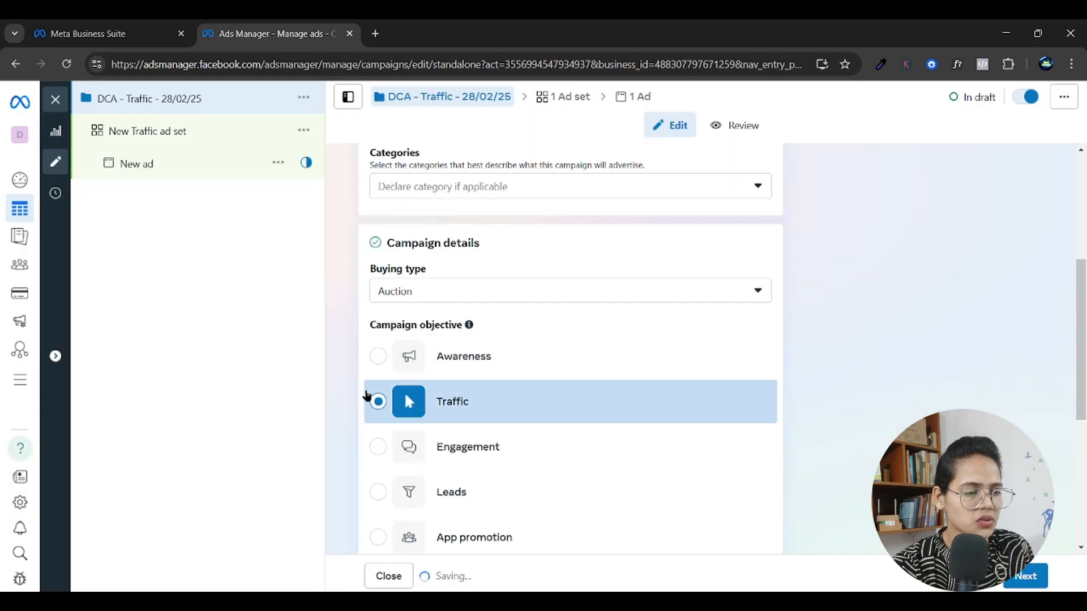
Look through the campaign objectives and read the description of the Traffic objective.
{"action": "scroll", "coordinate": [369, 394], "scroll_direction": "down", "scroll_amount": 3}
{"action": "scroll", "coordinate": [365, 393], "scroll_direction": "down", "scroll_amount": 1}
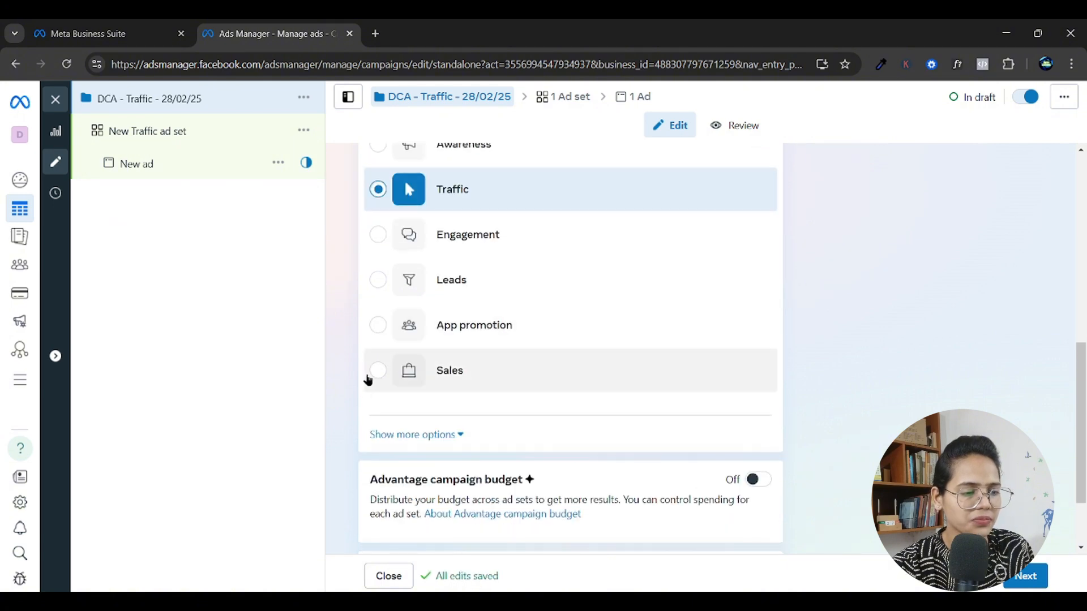
{"action": "scroll", "coordinate": [402, 292], "scroll_direction": "up", "scroll_amount": 3}
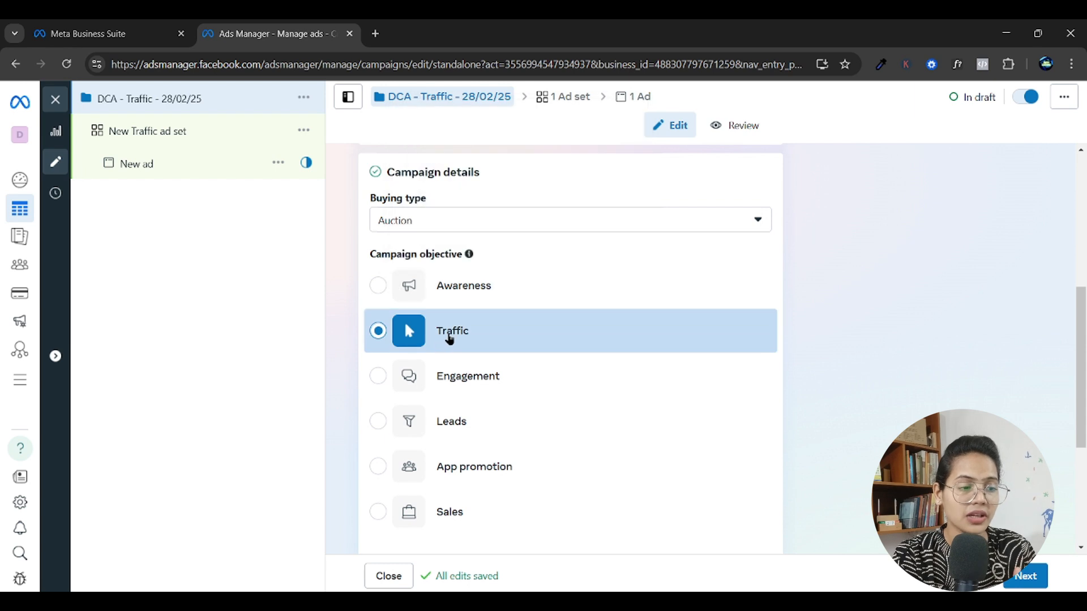
{"action": "mouse_move", "coordinate": [450, 340]}
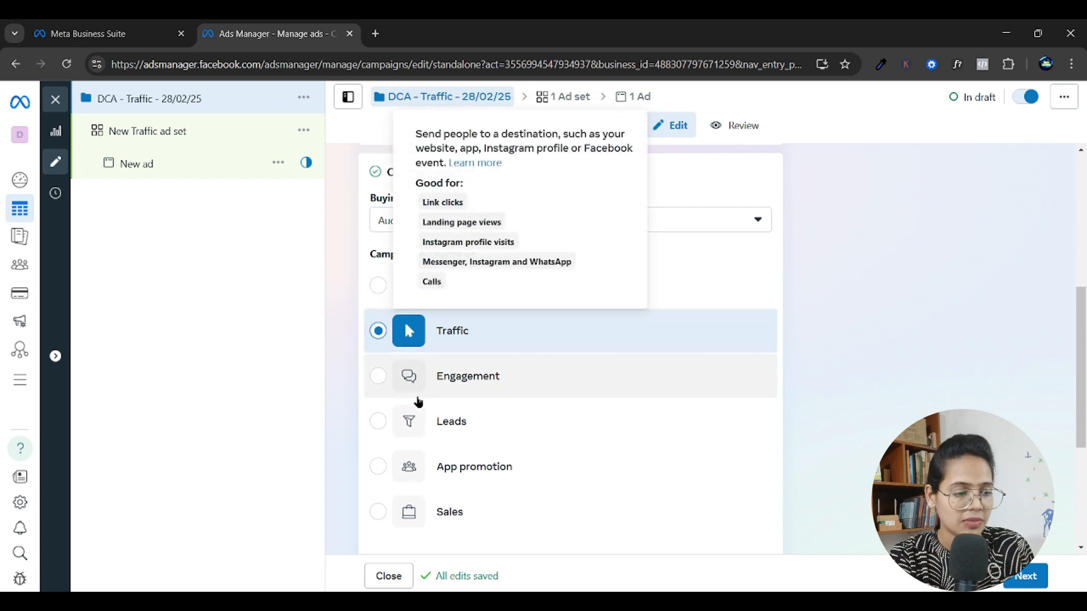
Show the additional campaign detail options and add a campaign spending limit of ₹1,000.
{"action": "scroll", "coordinate": [328, 359], "scroll_direction": "down", "scroll_amount": 3}
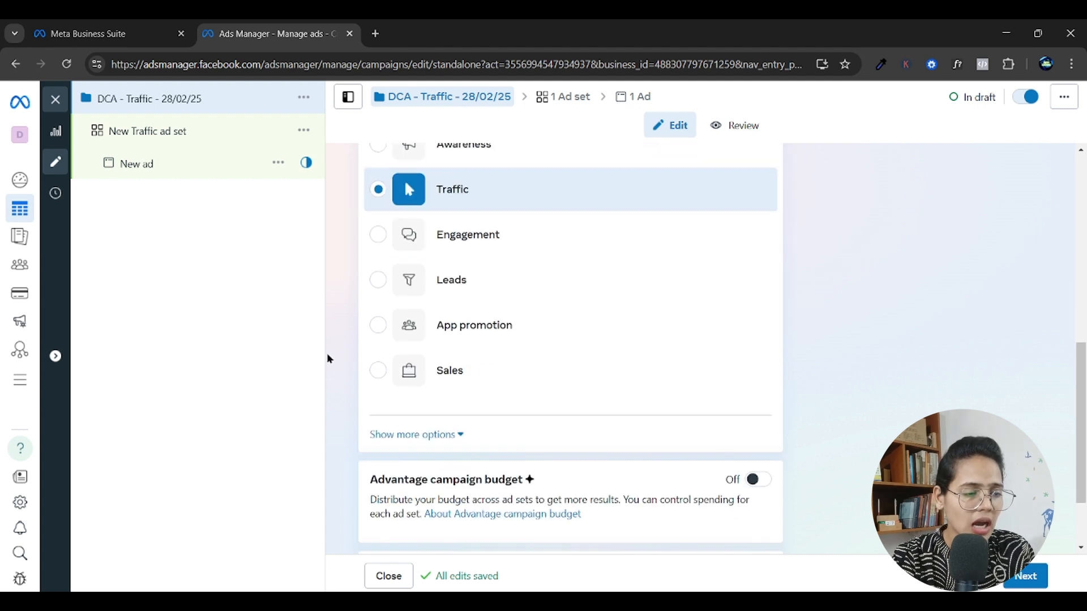
{"action": "scroll", "coordinate": [328, 359], "scroll_direction": "down", "scroll_amount": 2}
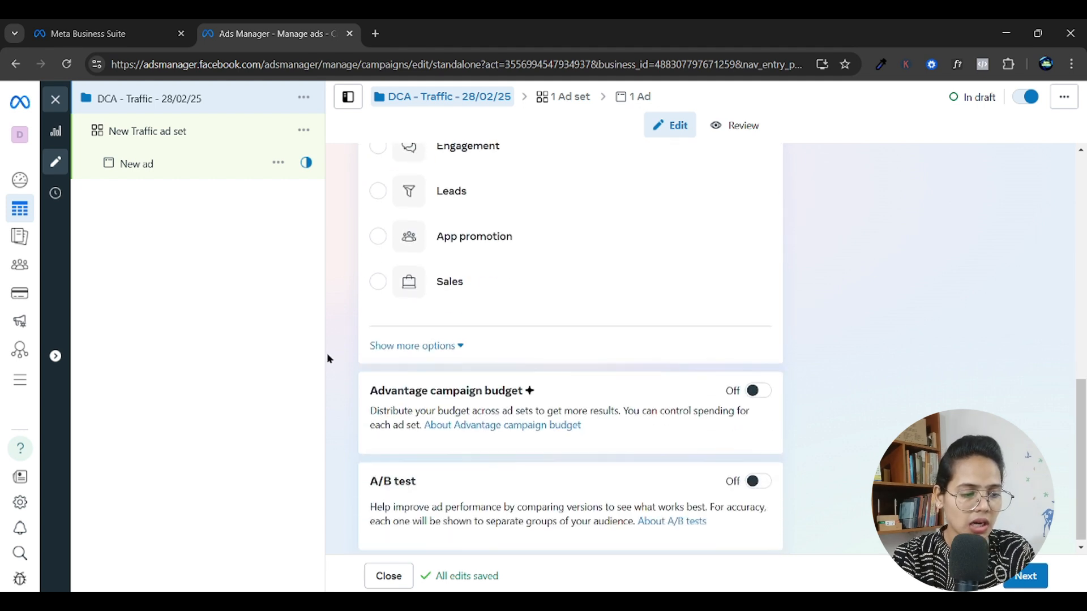
{"action": "left_click", "coordinate": [430, 338]}
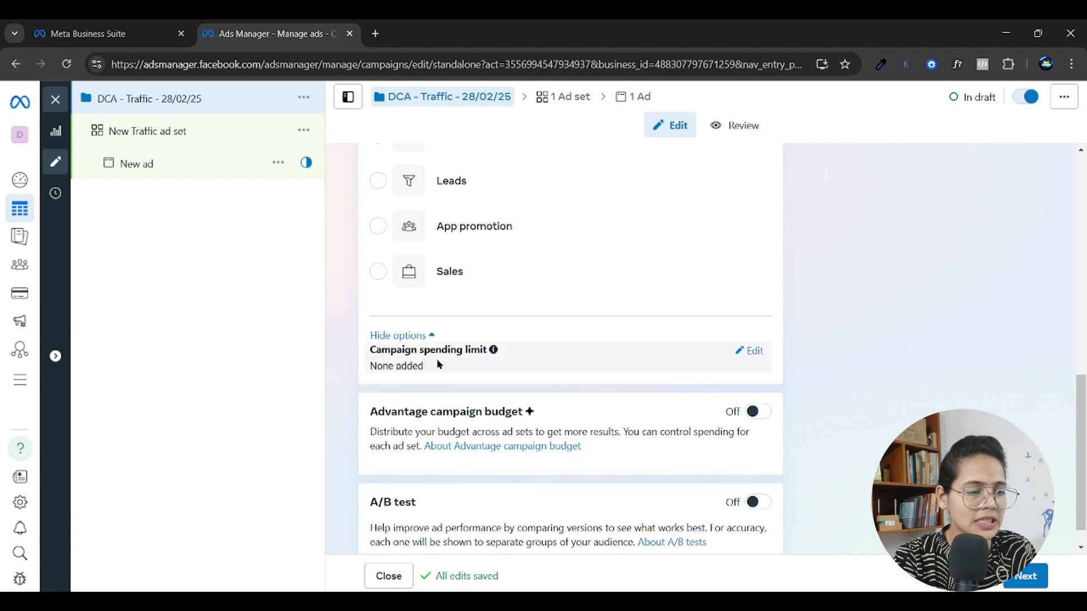
{"action": "left_click", "coordinate": [748, 352]}
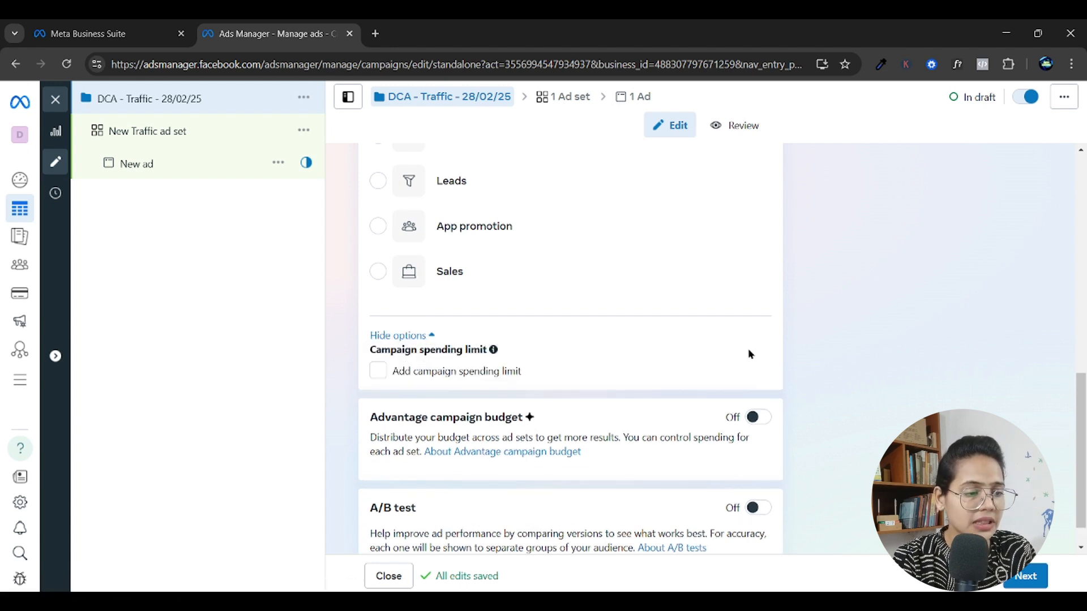
{"action": "left_click", "coordinate": [375, 376]}
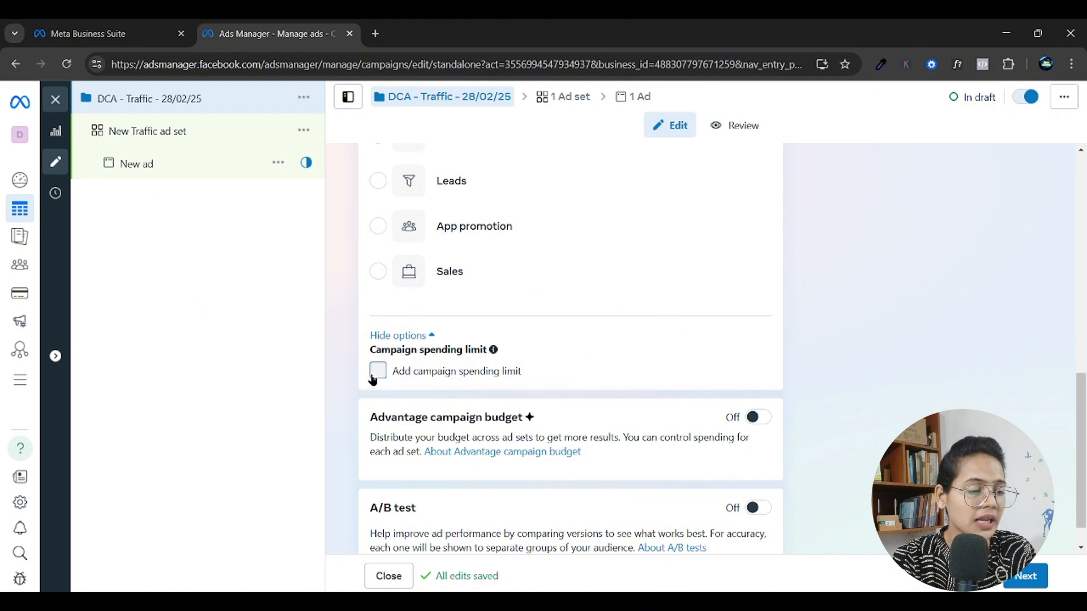
{"action": "left_click", "coordinate": [468, 400]}
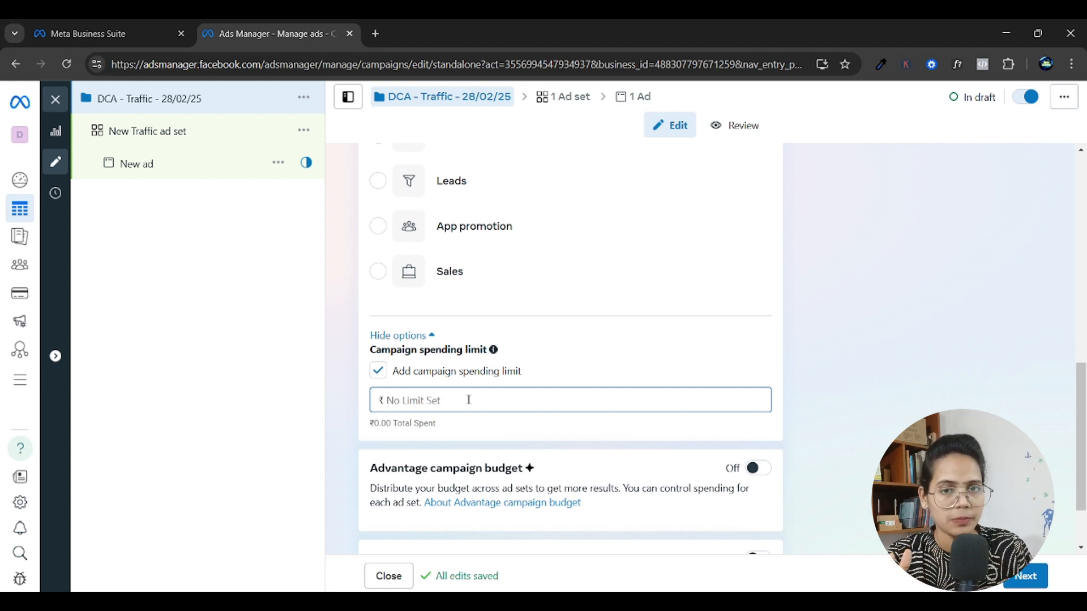
{"action": "type", "text": "1000"}
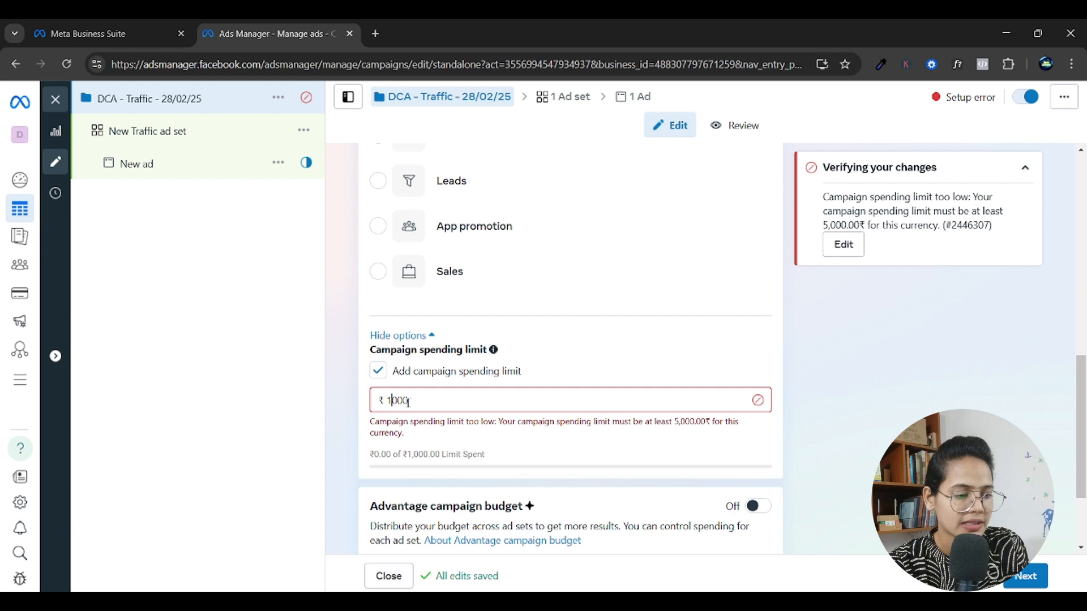
Change the campaign spending limit to ₹6,000.
{"action": "key", "text": "BackSpace"}
{"action": "type", "text": "5"}
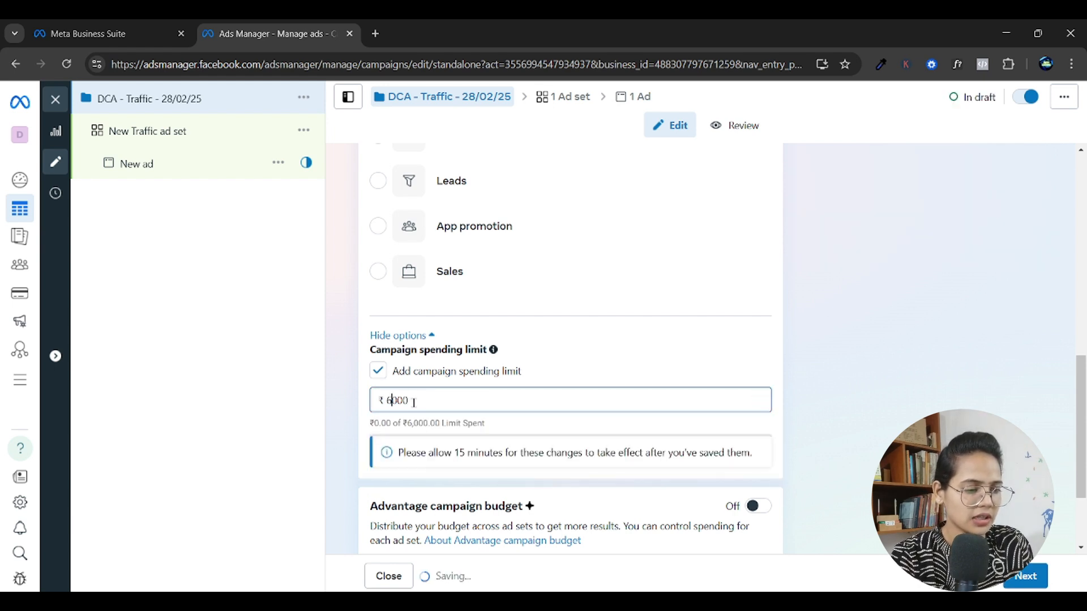
{"action": "key", "text": "BackSpace"}
{"action": "type", "text": "6"}
{"action": "left_click", "coordinate": [333, 412]}
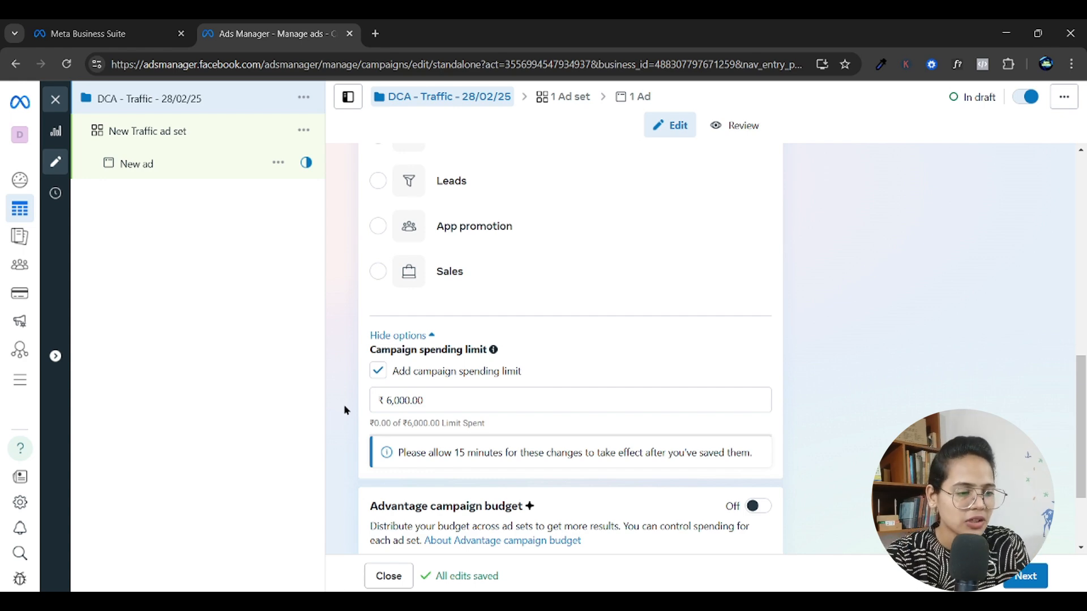
Remove the campaign spending limit from the campaign details.
{"action": "scroll", "coordinate": [448, 405], "scroll_direction": "up", "scroll_amount": 1}
{"action": "scroll", "coordinate": [503, 366], "scroll_direction": "down", "scroll_amount": 2}
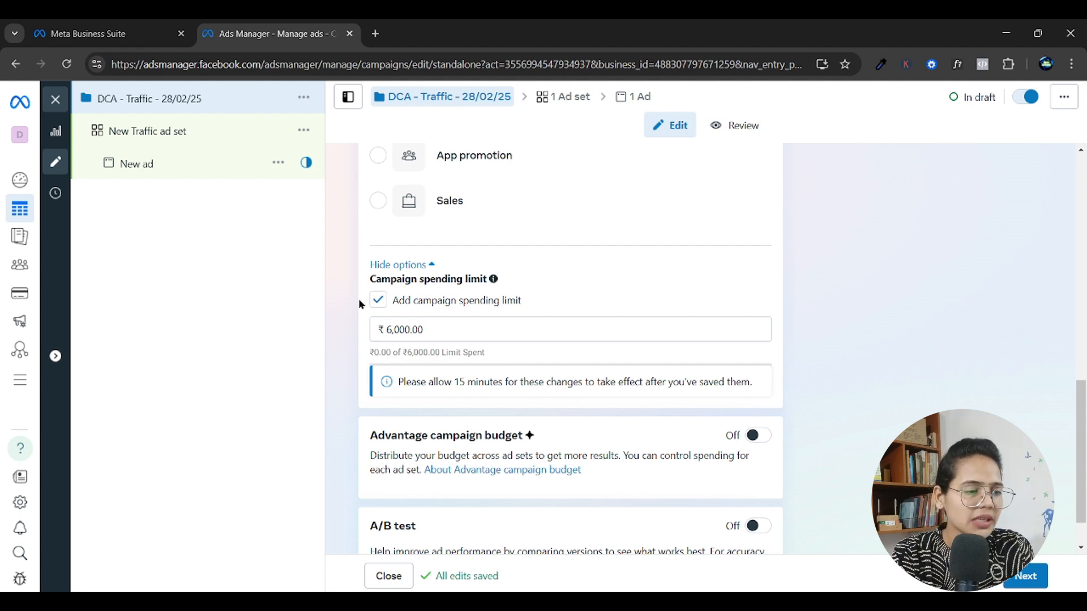
{"action": "left_click", "coordinate": [378, 306]}
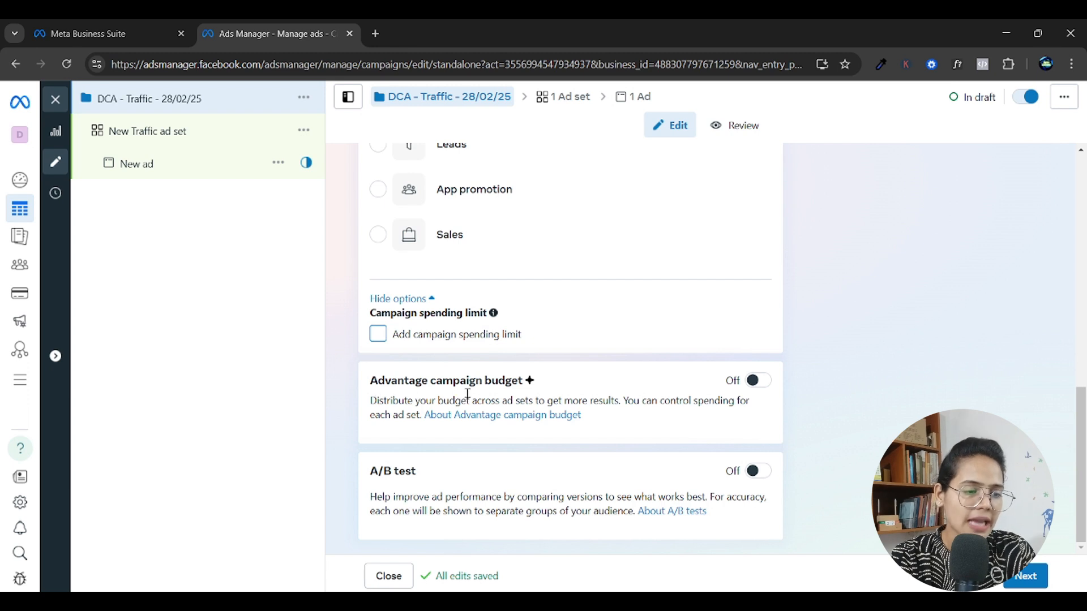
Turn on Advantage campaign budget for the campaign and view its budget settings.
{"action": "left_click", "coordinate": [756, 381]}
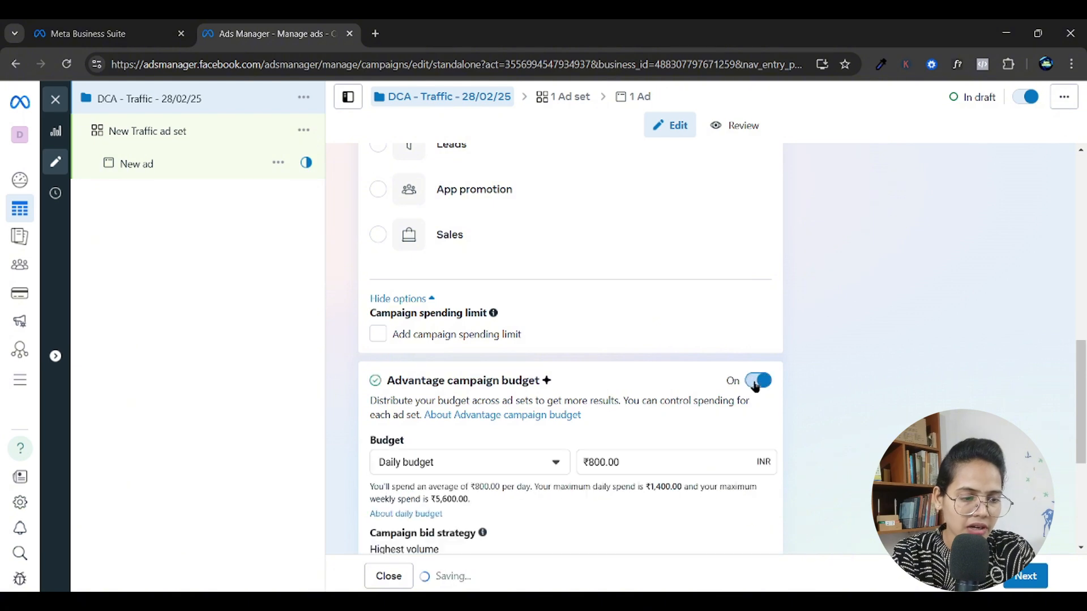
{"action": "scroll", "coordinate": [580, 406], "scroll_direction": "down", "scroll_amount": 3}
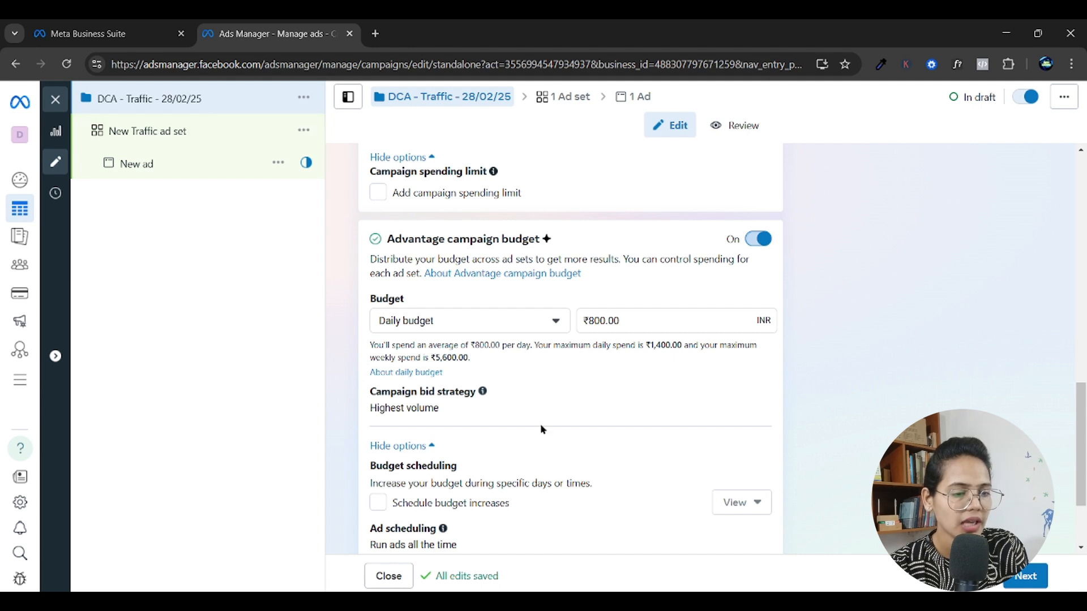
Duplicate the New Traffic ad set into the original campaign with 1 copy.
{"action": "right_click", "coordinate": [304, 134]}
{"action": "left_click", "coordinate": [306, 139]}
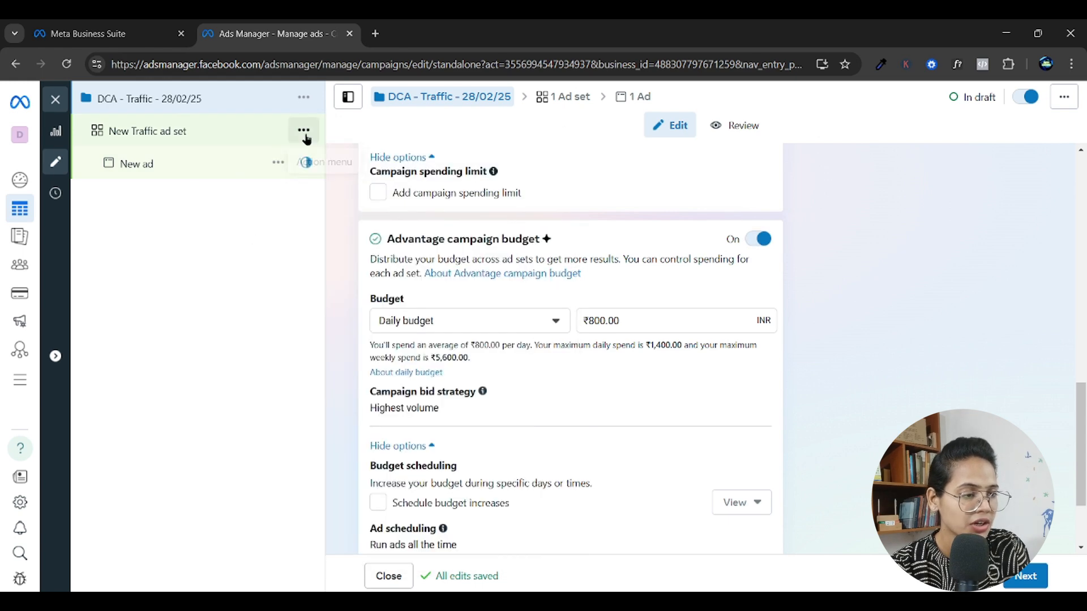
{"action": "left_click", "coordinate": [305, 135]}
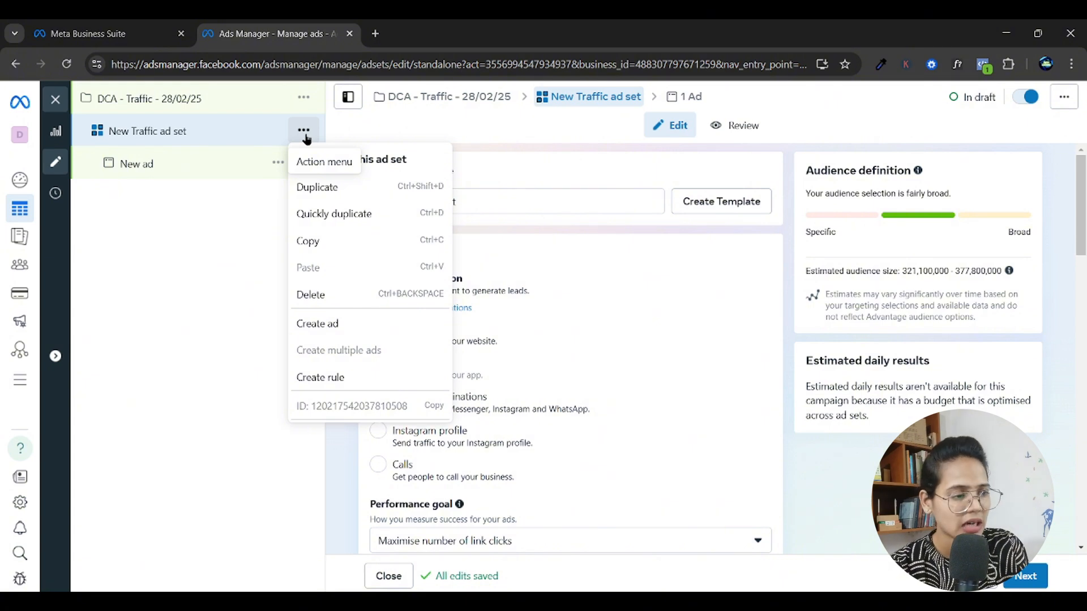
{"action": "left_click", "coordinate": [316, 187]}
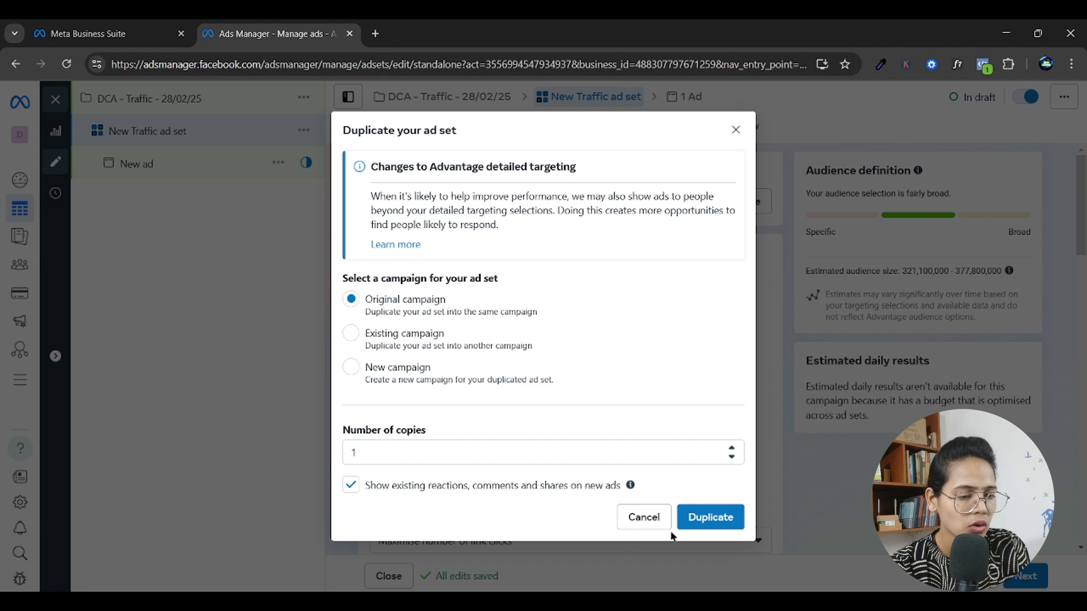
{"action": "left_click", "coordinate": [394, 457]}
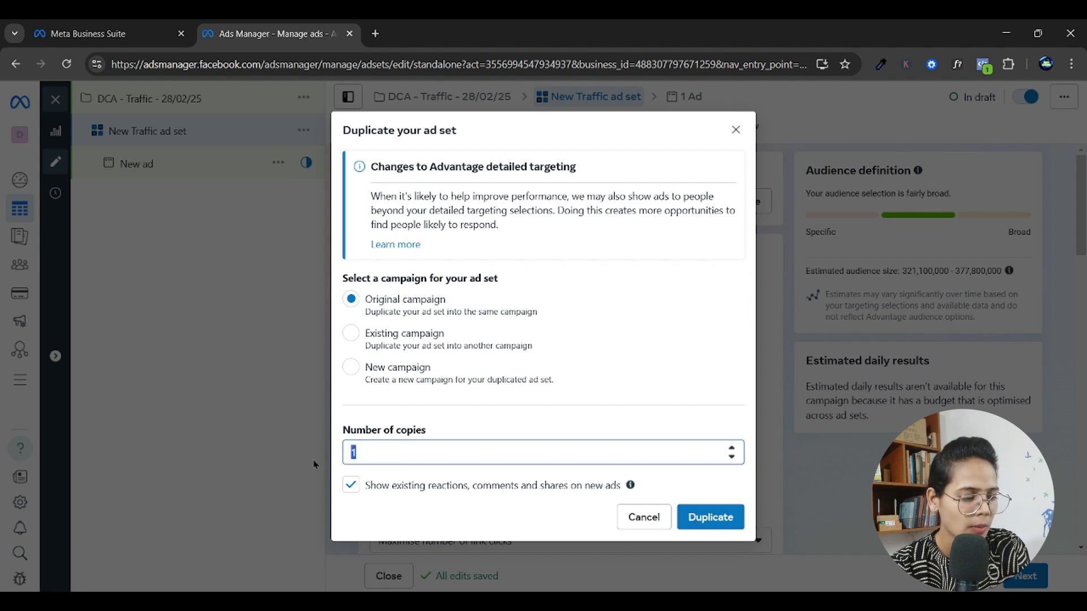
{"action": "left_click", "coordinate": [702, 521]}
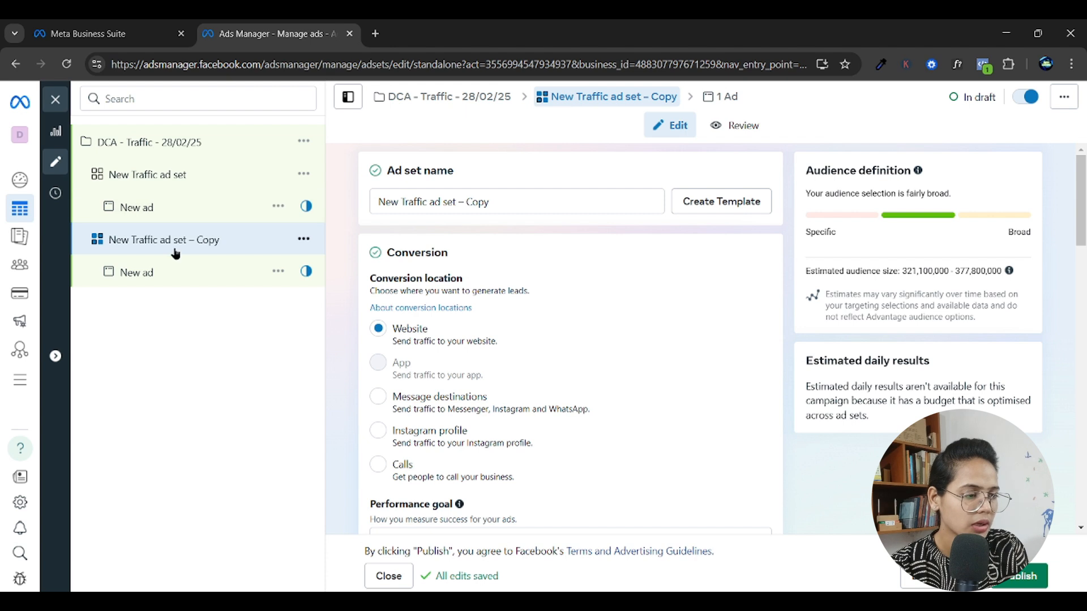
Switch the Advantage campaign budget of the DCA - Traffic - 28/02/25 campaign to Lifetime budget.
{"action": "left_click", "coordinate": [165, 143]}
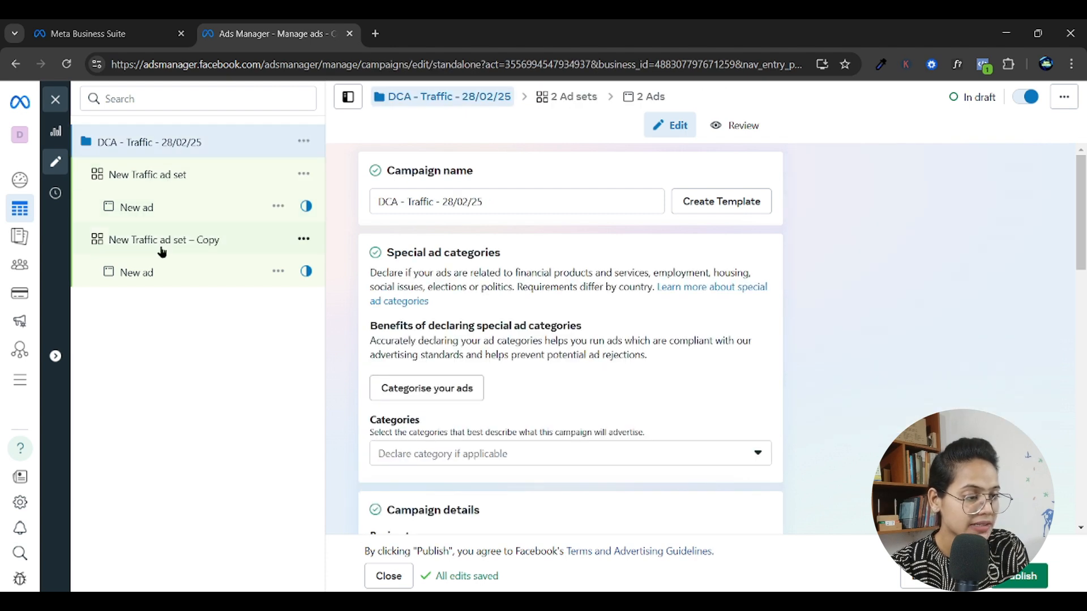
{"action": "scroll", "coordinate": [608, 511], "scroll_direction": "down", "scroll_amount": 4}
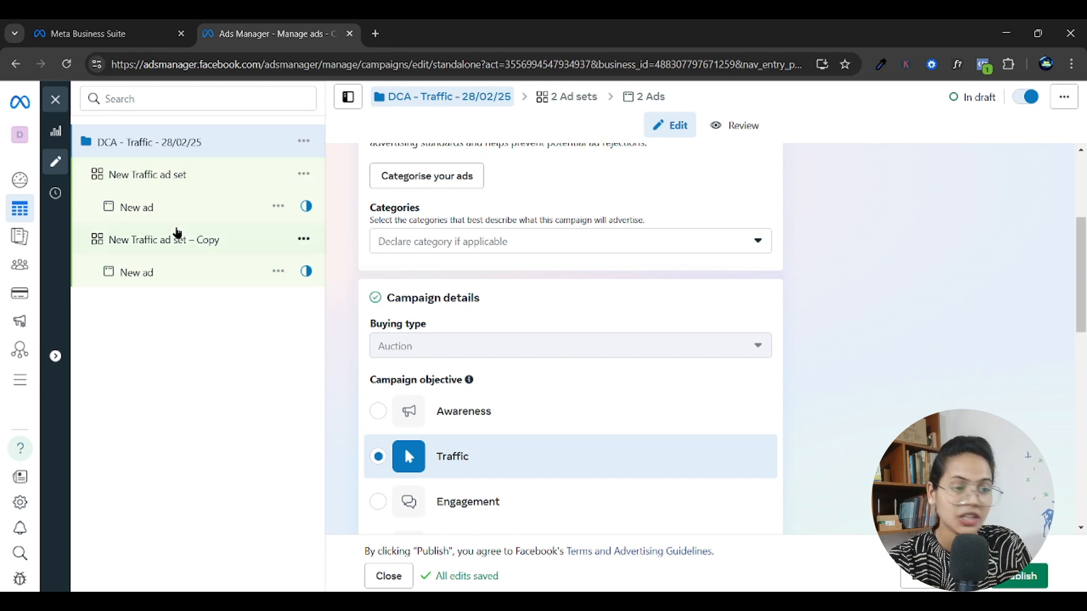
{"action": "scroll", "coordinate": [463, 484], "scroll_direction": "down", "scroll_amount": 10}
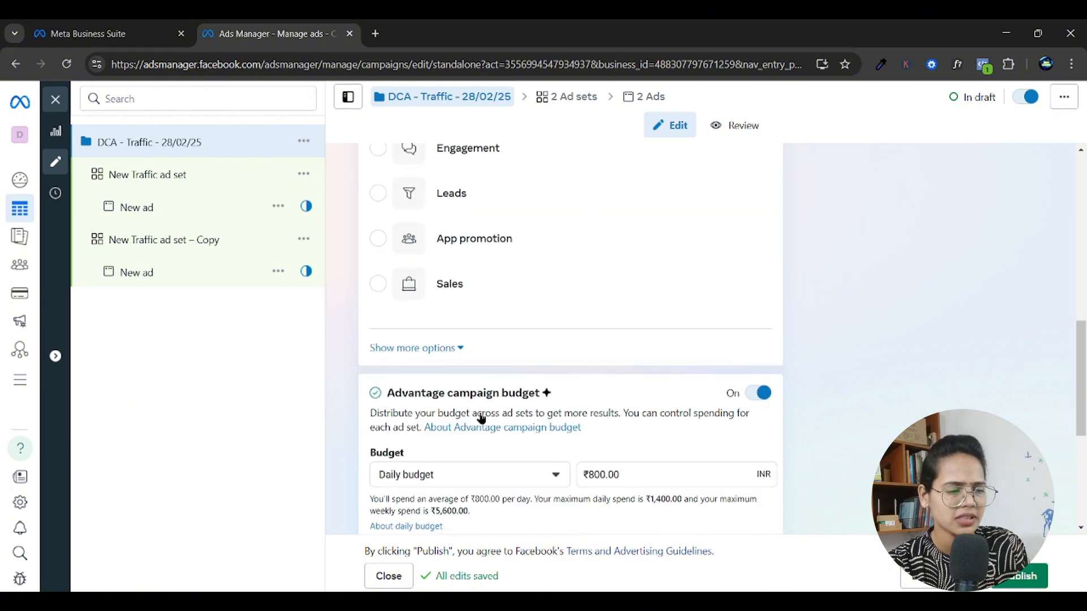
{"action": "double_click", "coordinate": [591, 261]}
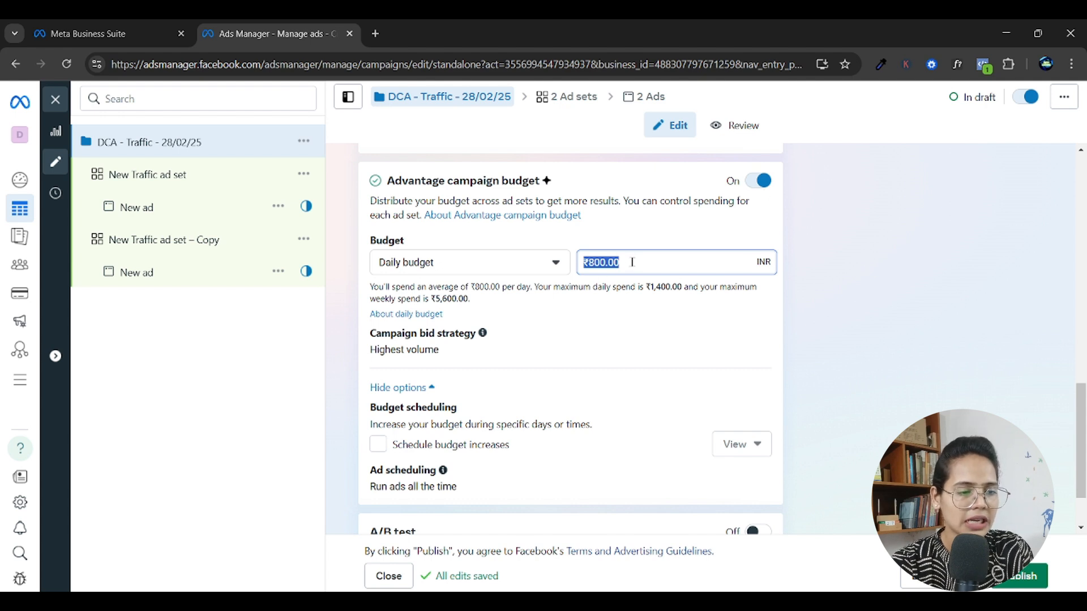
{"action": "left_click", "coordinate": [502, 272]}
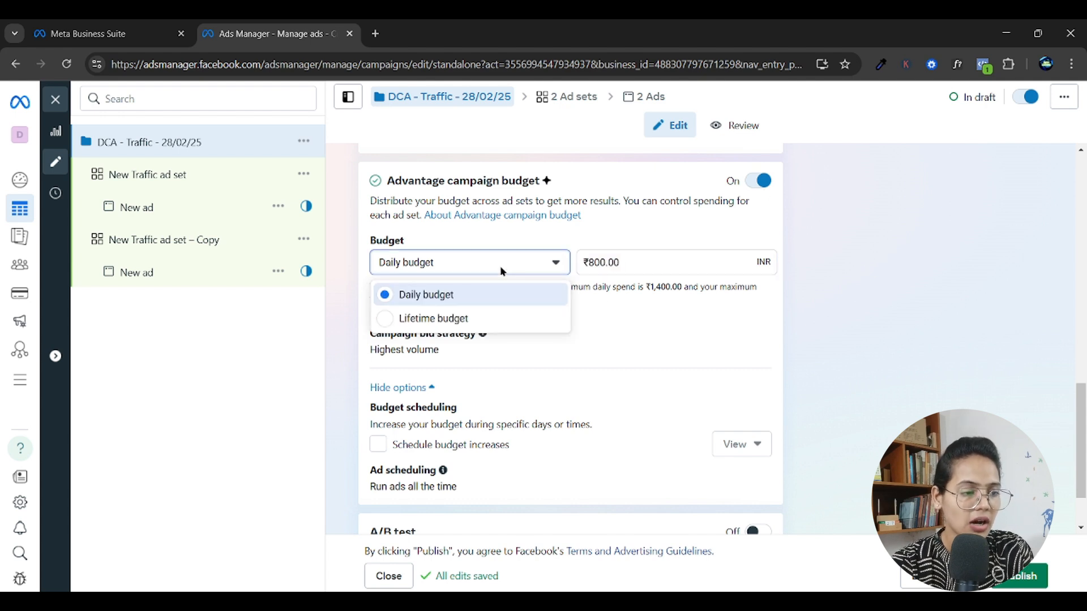
{"action": "left_click", "coordinate": [453, 319]}
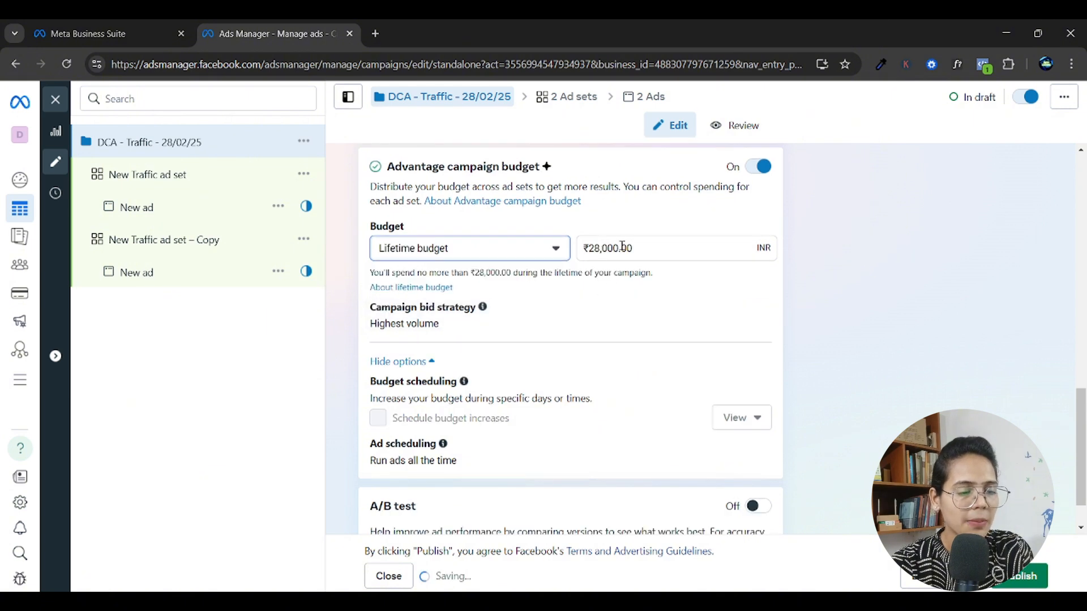
{"action": "key", "text": "Tab"}
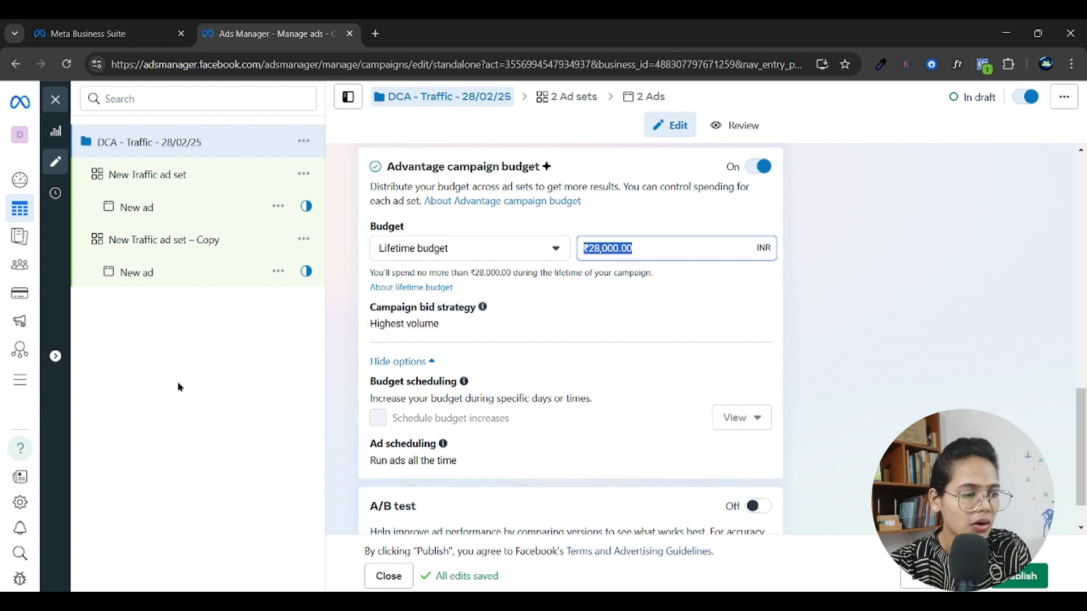
Examine how the New Traffic ad set's budget and schedule reflect the lifetime campaign budget.
{"action": "left_click", "coordinate": [169, 180]}
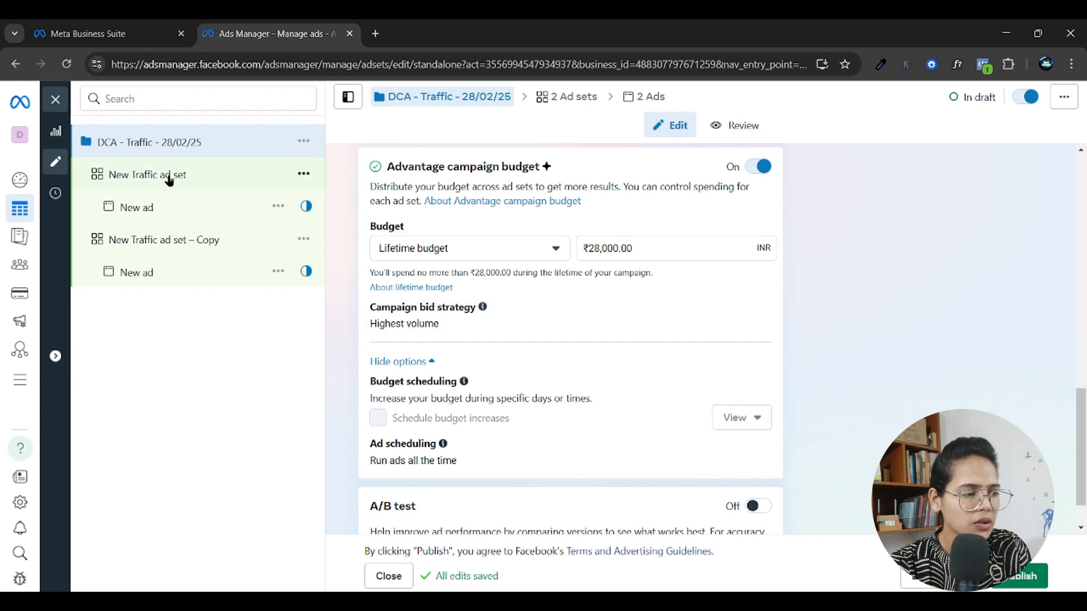
{"action": "scroll", "coordinate": [450, 387], "scroll_direction": "down", "scroll_amount": 4}
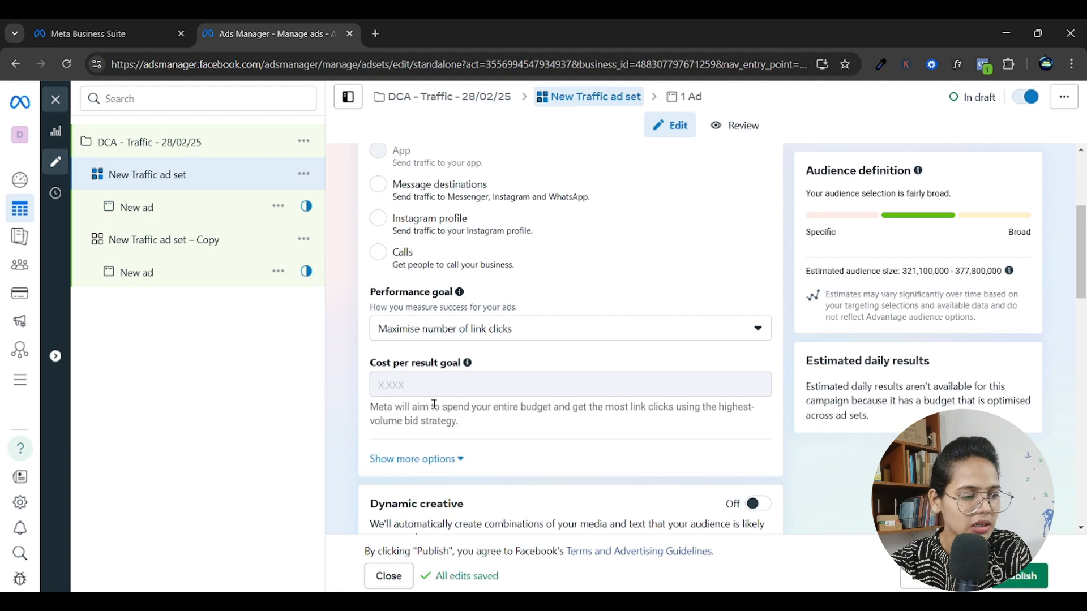
{"action": "scroll", "coordinate": [434, 404], "scroll_direction": "down", "scroll_amount": 3}
{"action": "scroll", "coordinate": [351, 400], "scroll_direction": "down", "scroll_amount": 2}
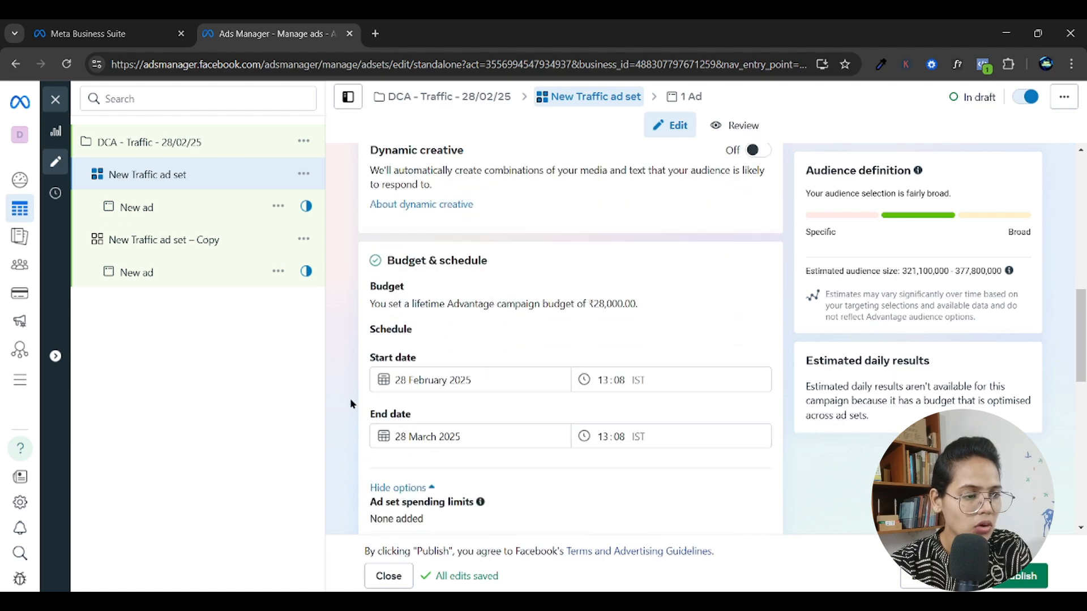
{"action": "scroll", "coordinate": [351, 401], "scroll_direction": "down", "scroll_amount": 4}
{"action": "scroll", "coordinate": [351, 404], "scroll_direction": "down", "scroll_amount": 1}
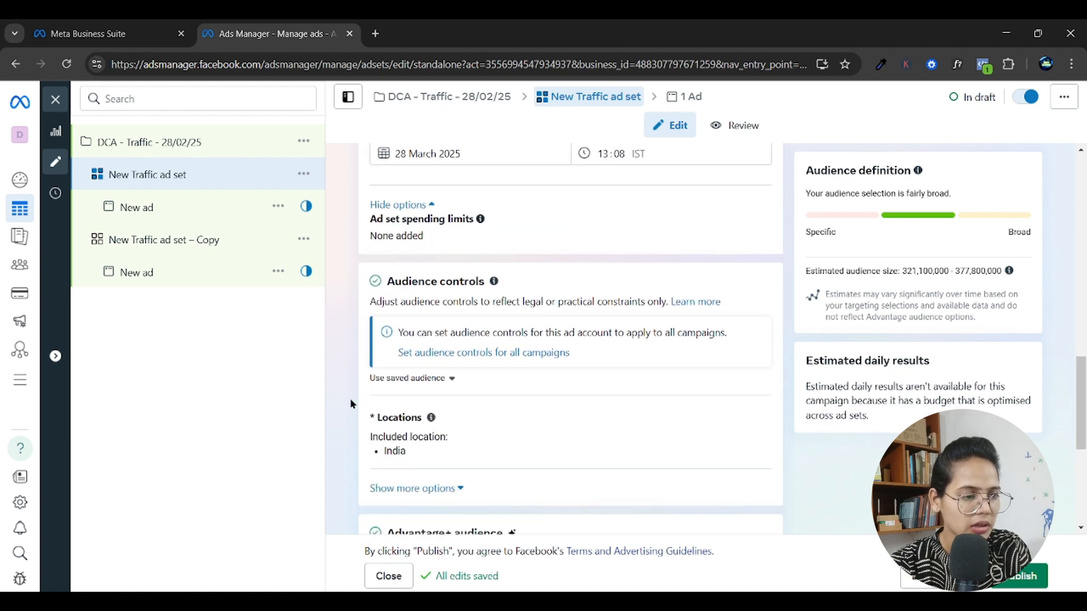
{"action": "scroll", "coordinate": [355, 363], "scroll_direction": "down", "scroll_amount": 4}
{"action": "scroll", "coordinate": [356, 354], "scroll_direction": "up", "scroll_amount": 3}
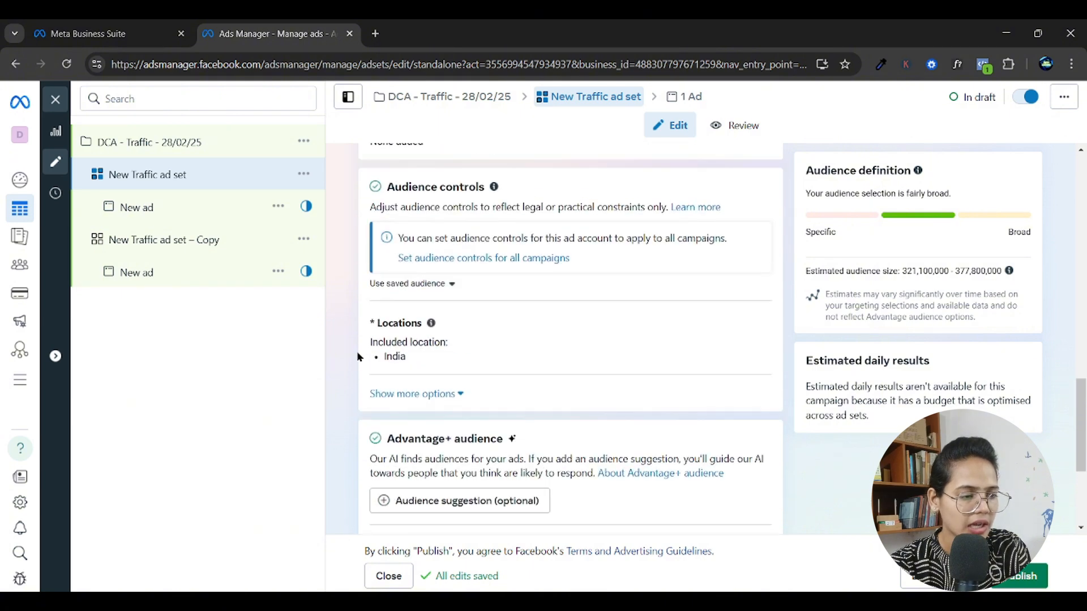
{"action": "scroll", "coordinate": [358, 357], "scroll_direction": "up", "scroll_amount": 1}
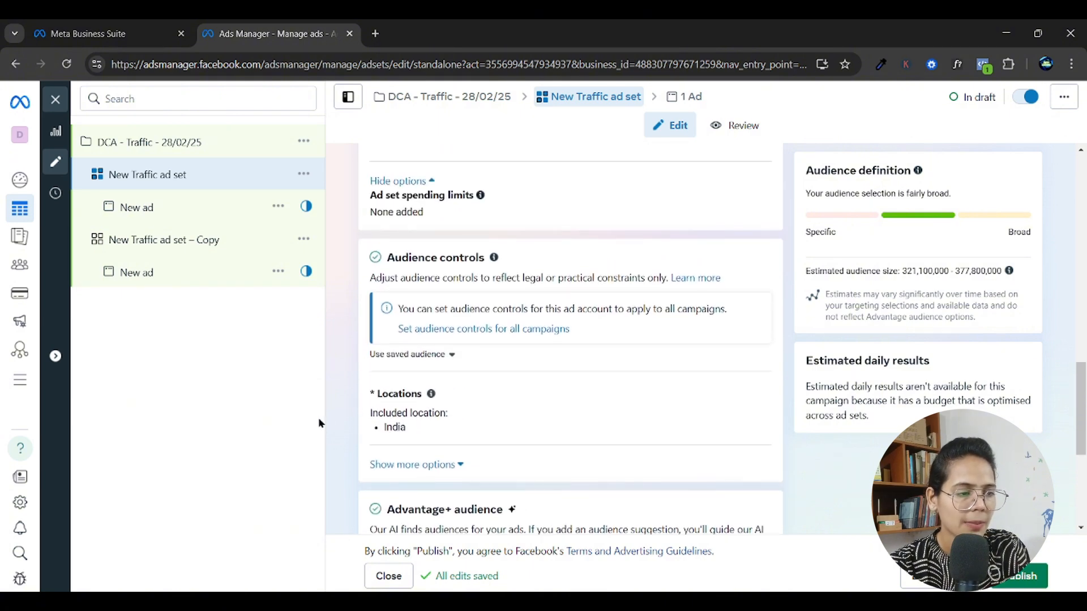
{"action": "scroll", "coordinate": [362, 390], "scroll_direction": "up", "scroll_amount": 3}
{"action": "scroll", "coordinate": [366, 389], "scroll_direction": "up", "scroll_amount": 1}
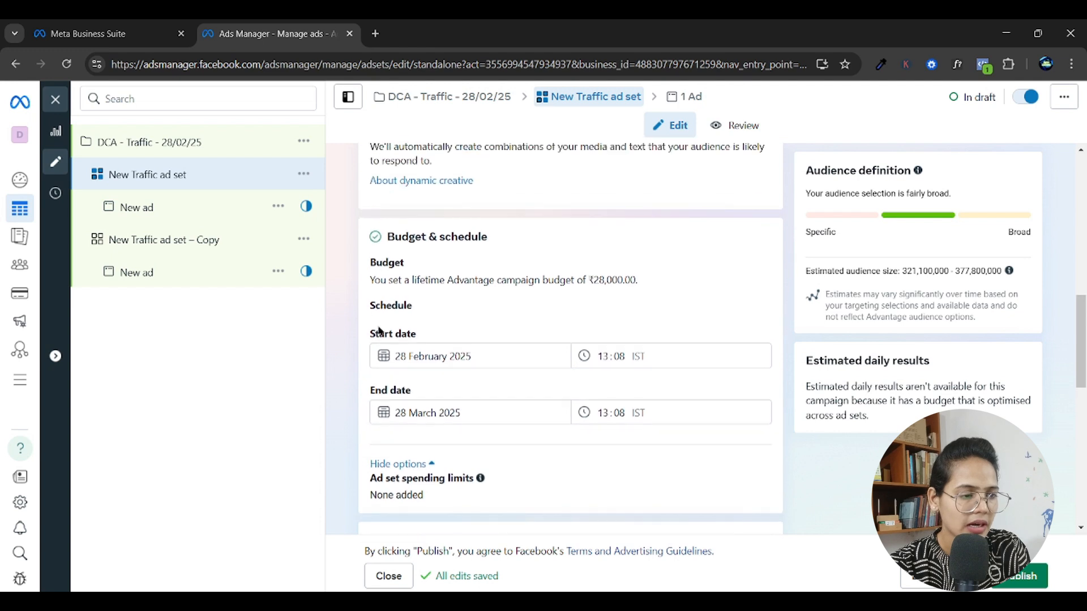
{"action": "left_click_drag", "start_coordinate": [370, 279], "coordinate": [652, 288]}
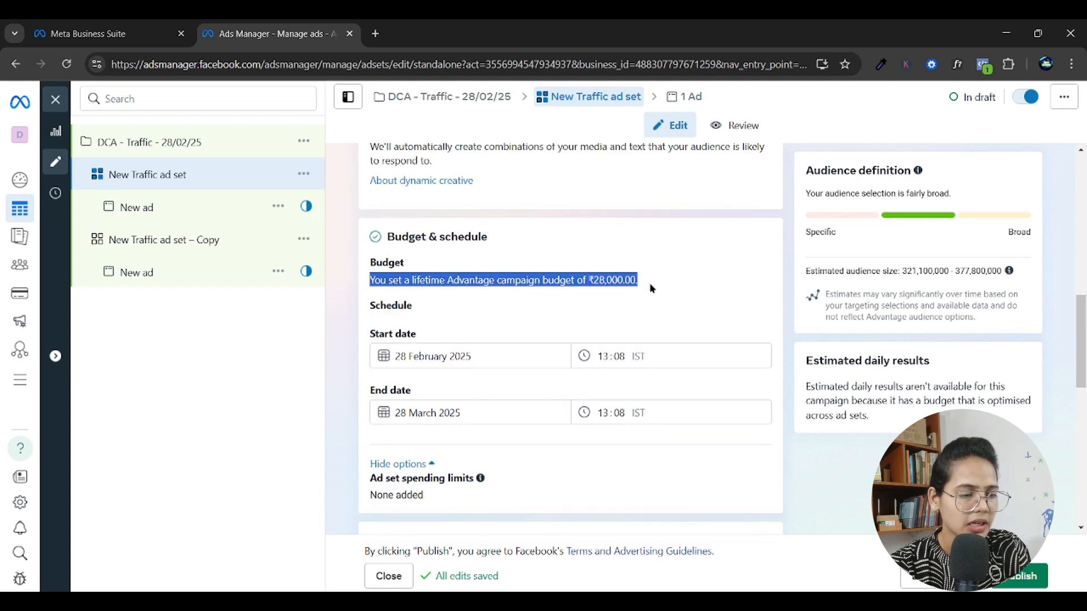
Return to the campaign's settings and set its Advantage campaign budget to Daily budget.
{"action": "left_click", "coordinate": [160, 146]}
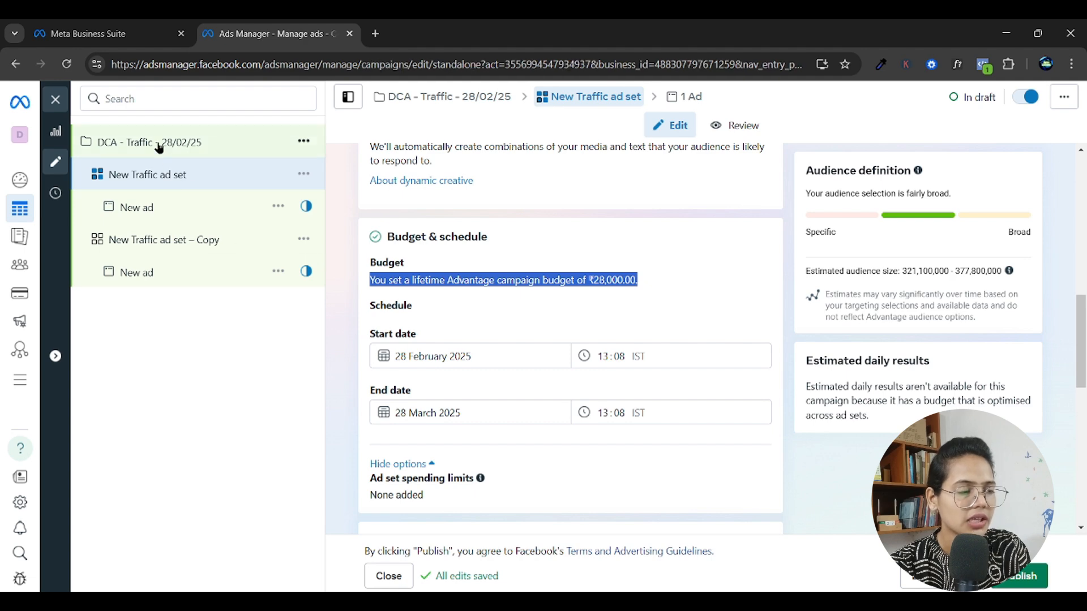
{"action": "scroll", "coordinate": [648, 456], "scroll_direction": "down", "scroll_amount": 10}
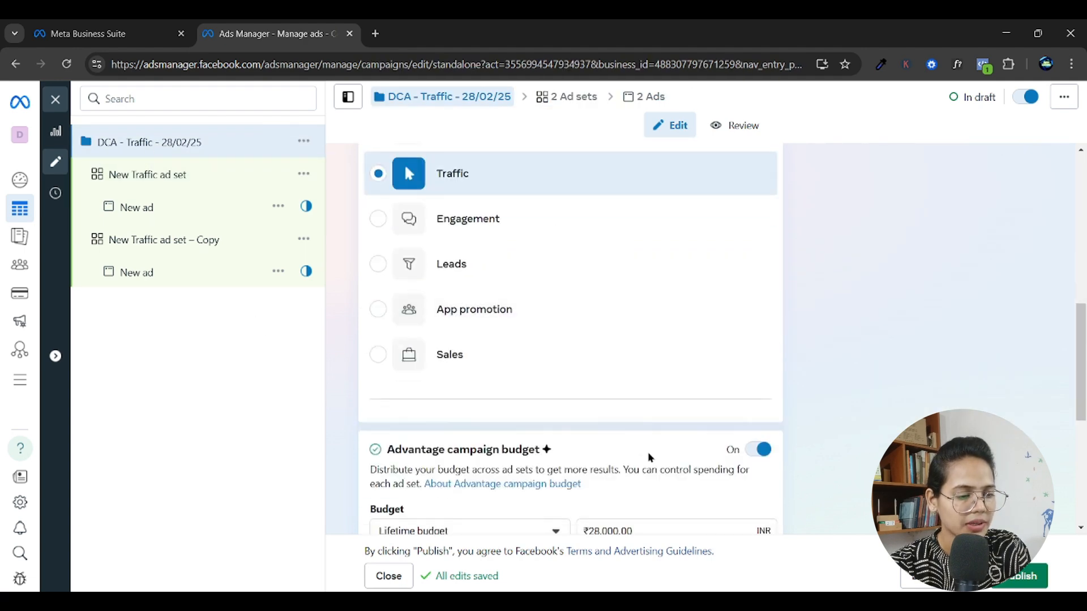
{"action": "scroll", "coordinate": [650, 457], "scroll_direction": "down", "scroll_amount": 2}
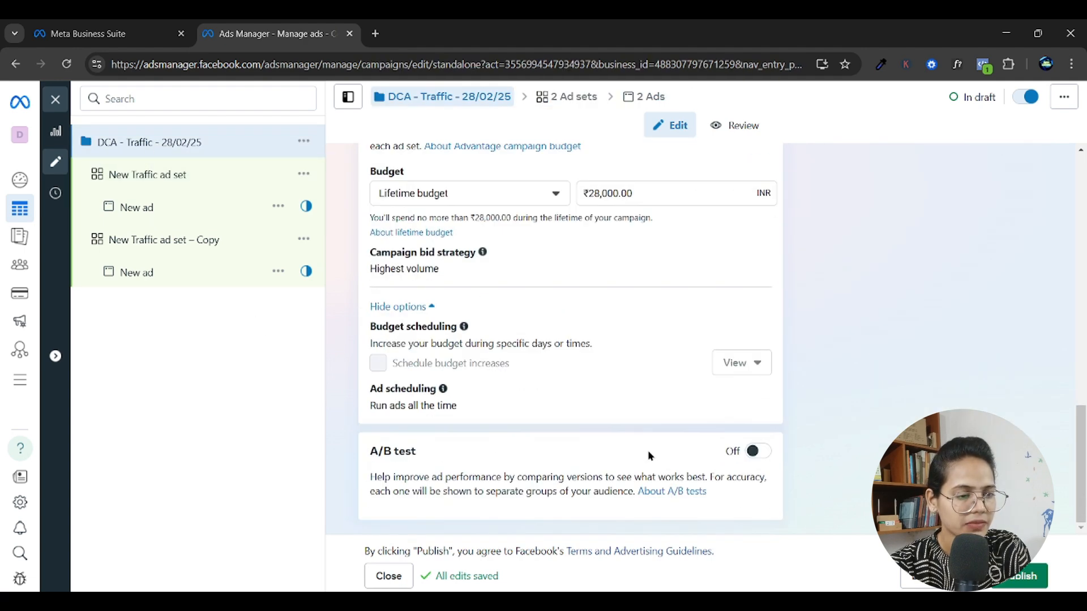
{"action": "left_click", "coordinate": [495, 192]}
{"action": "left_click", "coordinate": [449, 234]}
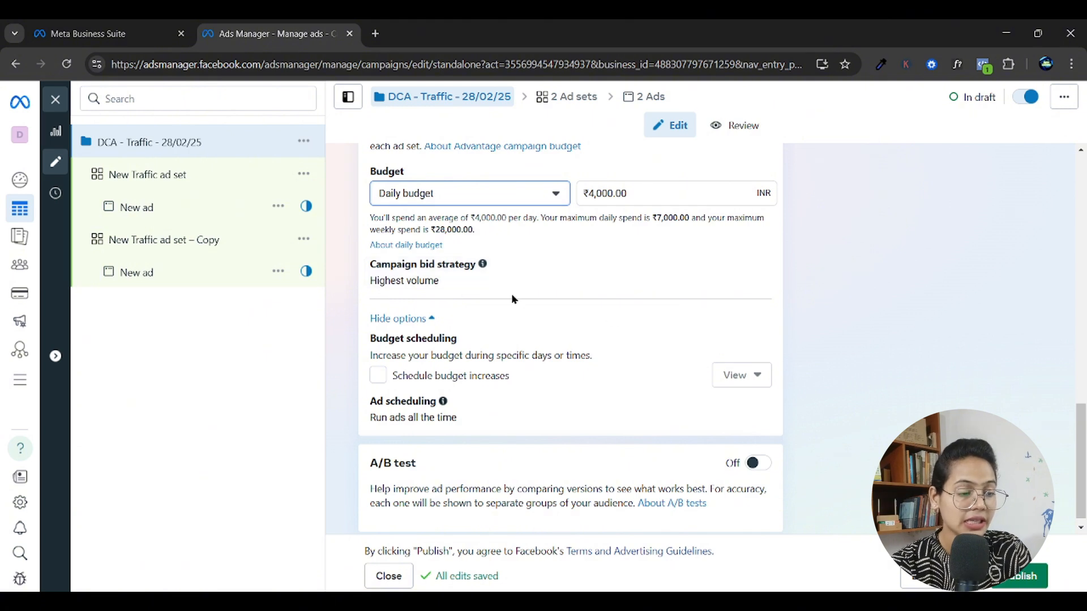
Edit the campaign bid strategy and set it to Cost per result goal.
{"action": "mouse_move", "coordinate": [484, 267]}
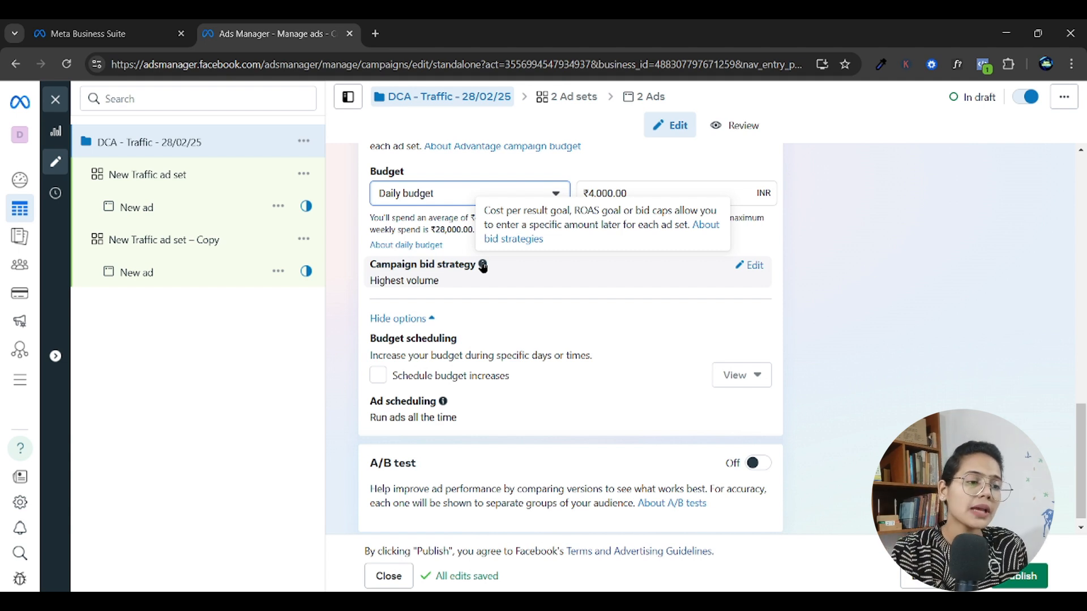
{"action": "left_click", "coordinate": [754, 267]}
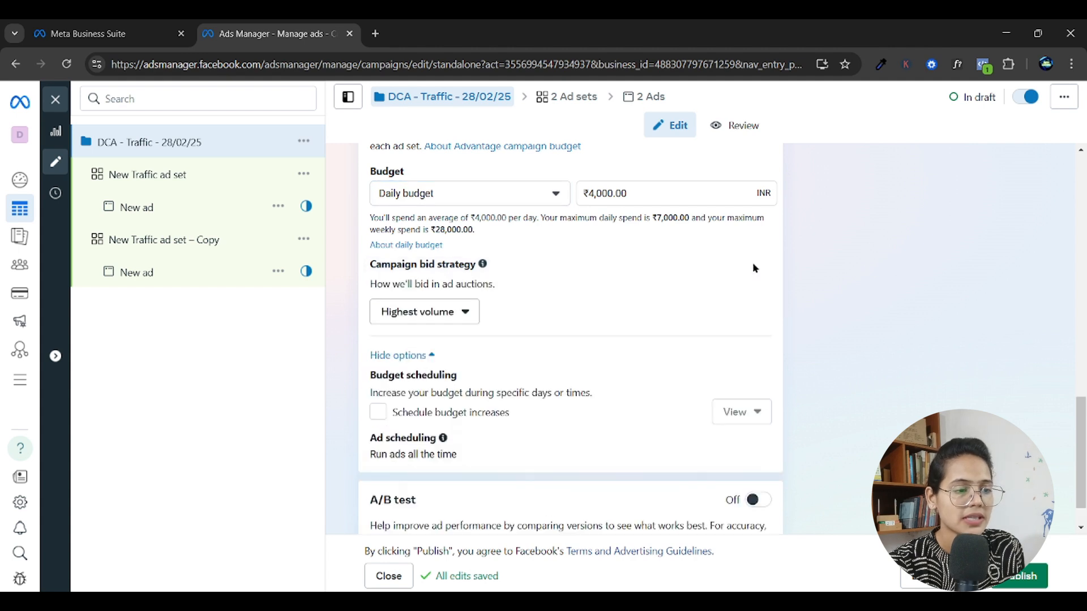
{"action": "left_click", "coordinate": [438, 320]}
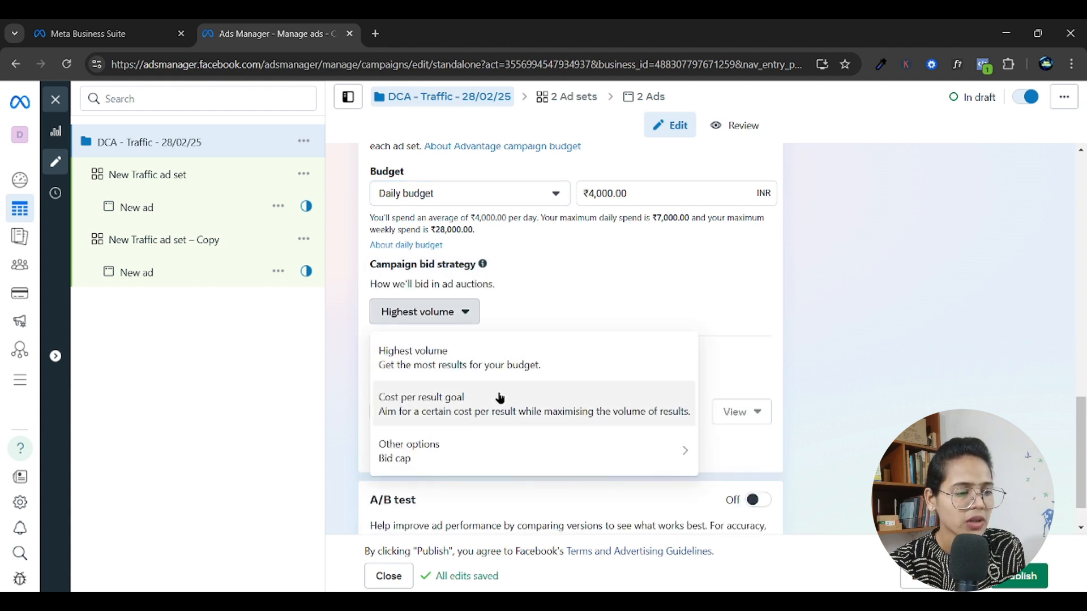
{"action": "left_click", "coordinate": [467, 409]}
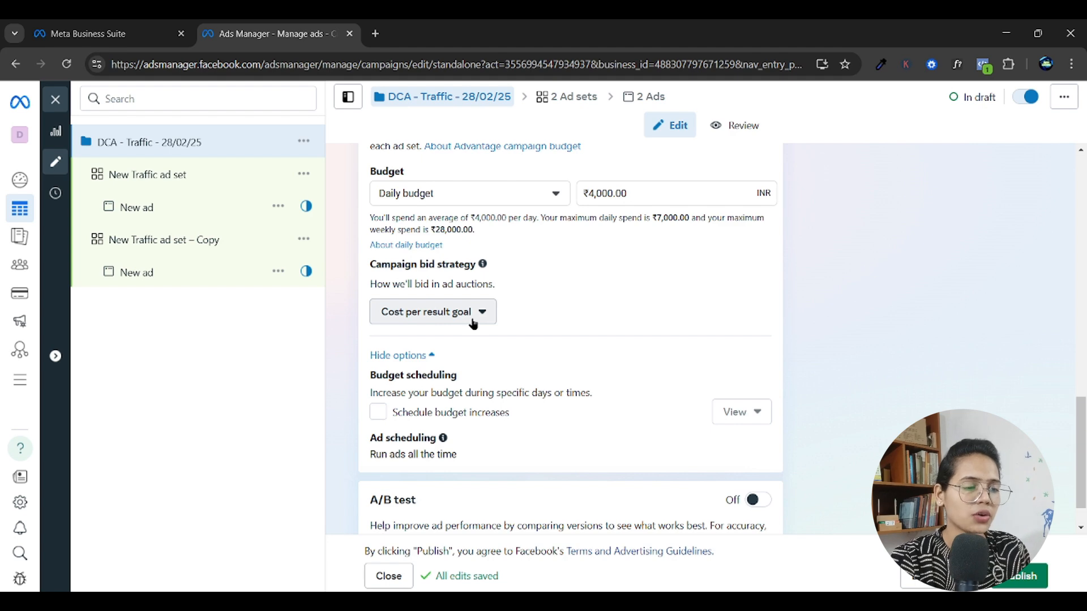
Set the campaign bid strategy to Highest volume and accept resetting the ad set bid amounts.
{"action": "left_click", "coordinate": [473, 325]}
{"action": "left_click", "coordinate": [462, 377]}
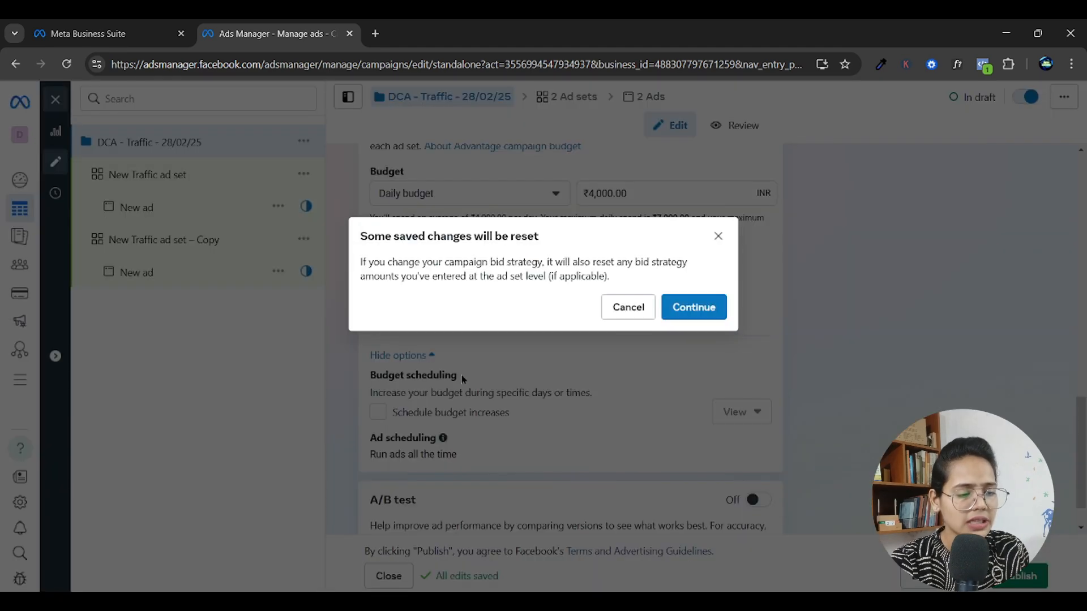
{"action": "left_click", "coordinate": [692, 309]}
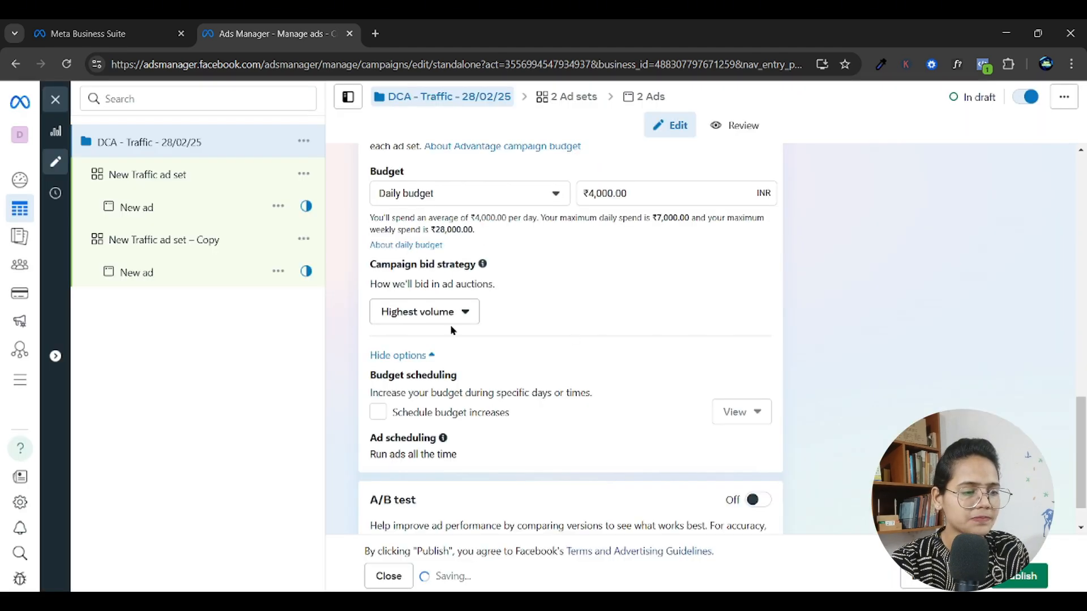
Review the available campaign bid strategy options and choose Highest volume.
{"action": "left_click", "coordinate": [427, 317]}
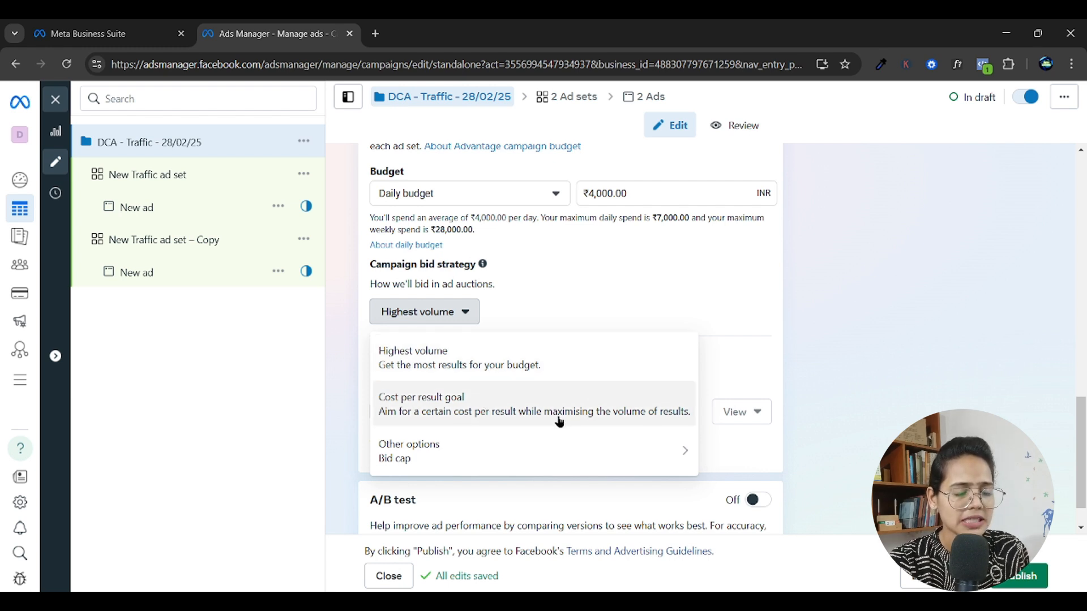
{"action": "mouse_move", "coordinate": [566, 462]}
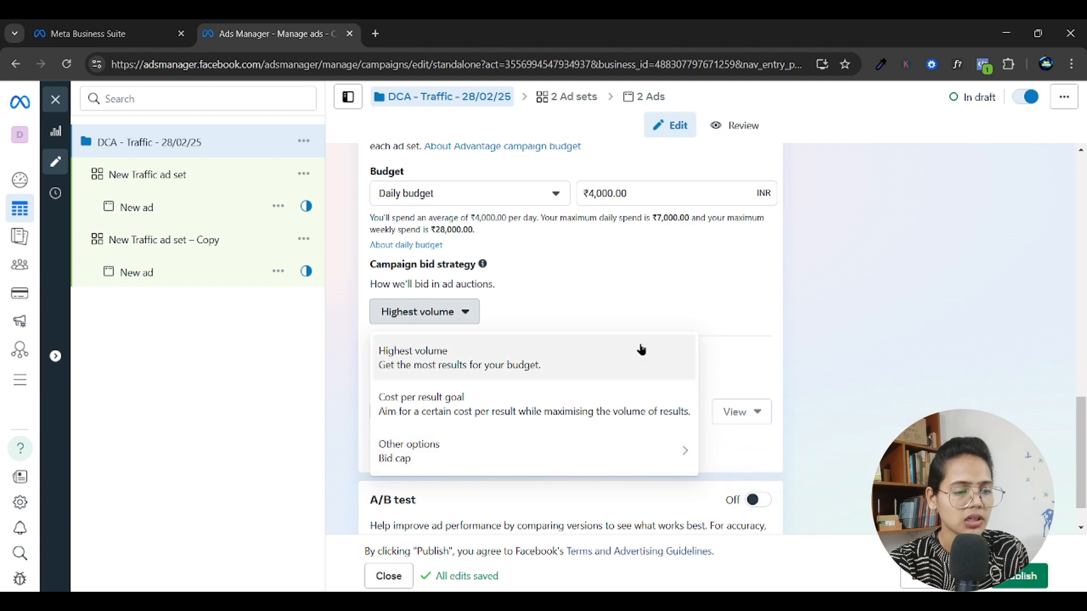
{"action": "left_click", "coordinate": [640, 322]}
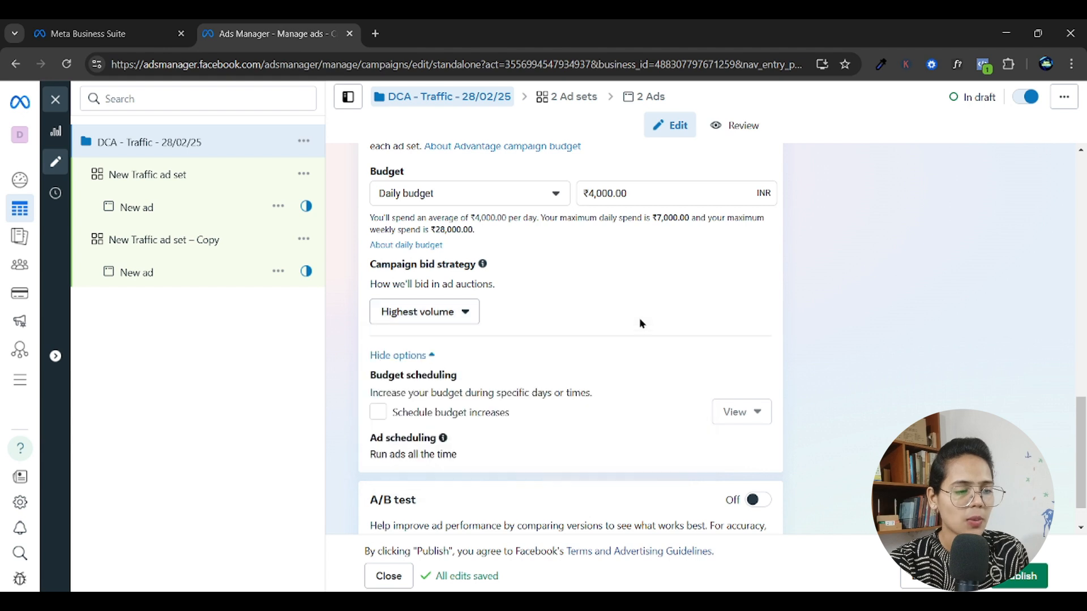
{"action": "left_click", "coordinate": [452, 312]}
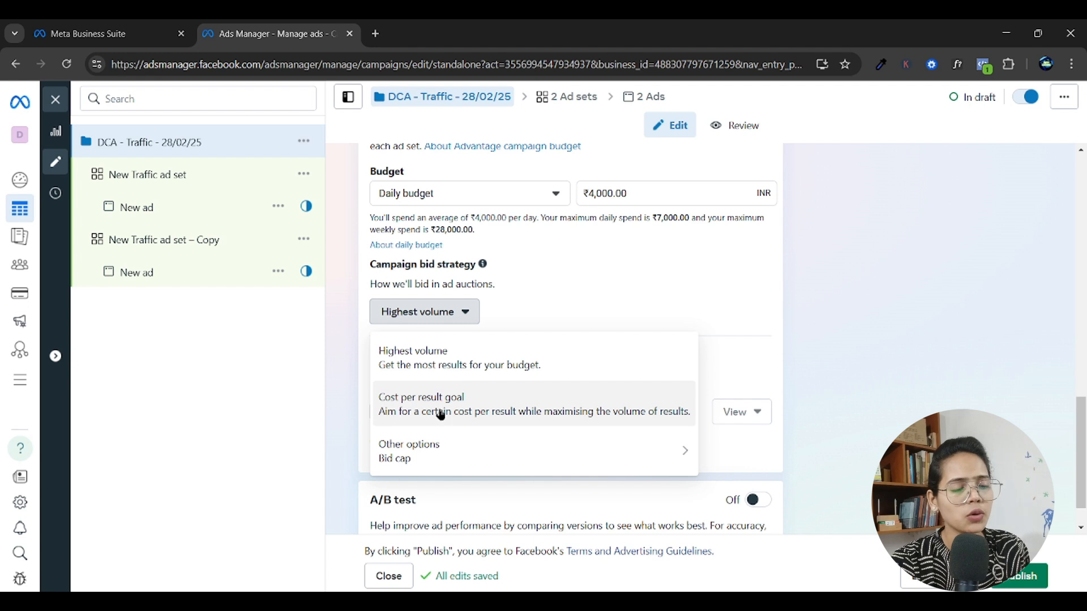
{"action": "left_click", "coordinate": [420, 359]}
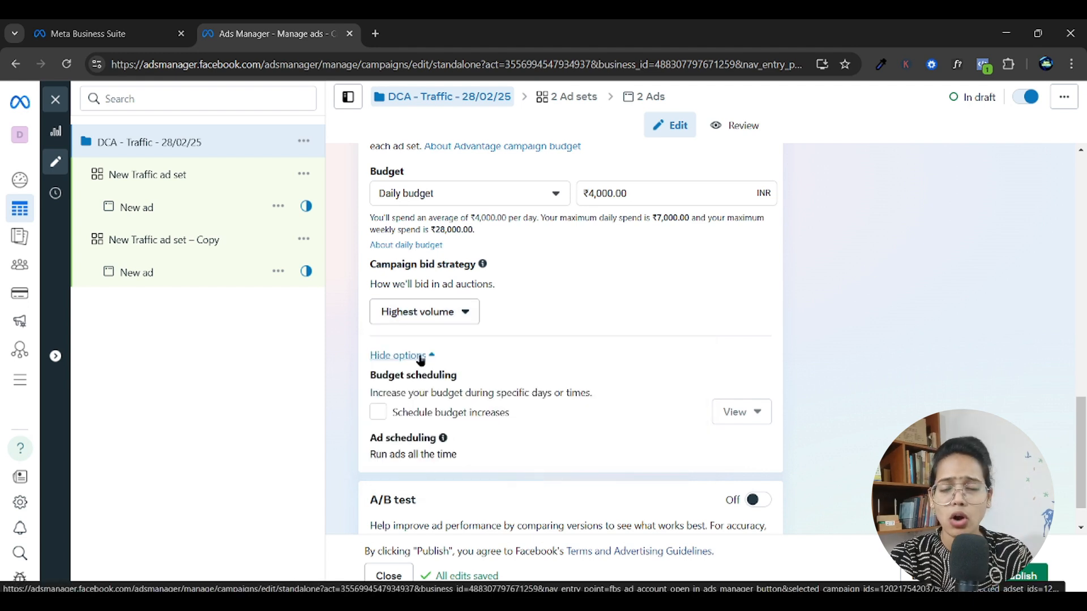
Turn on scheduled budget increases and set the time period to increase the daily budget by value amount (₹).
{"action": "scroll", "coordinate": [611, 370], "scroll_direction": "down", "scroll_amount": 1}
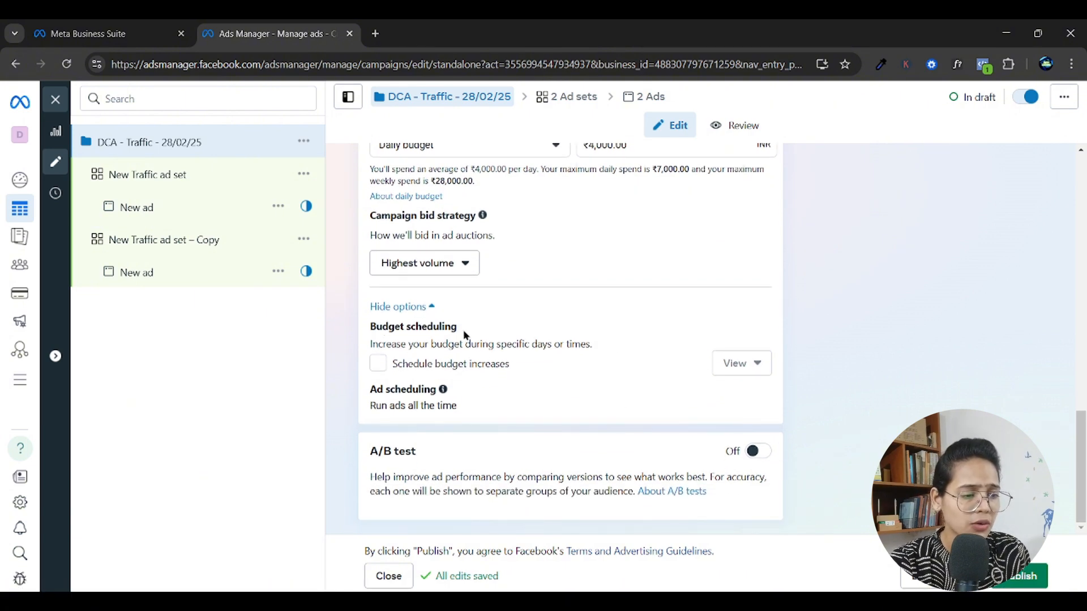
{"action": "left_click", "coordinate": [394, 374]}
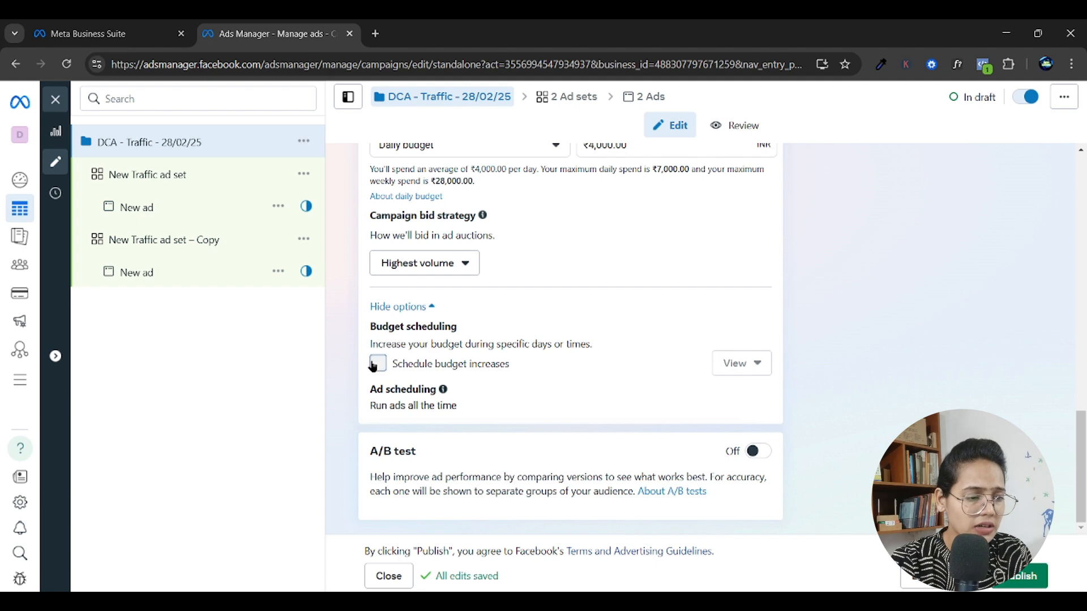
{"action": "scroll", "coordinate": [572, 372], "scroll_direction": "down", "scroll_amount": 3}
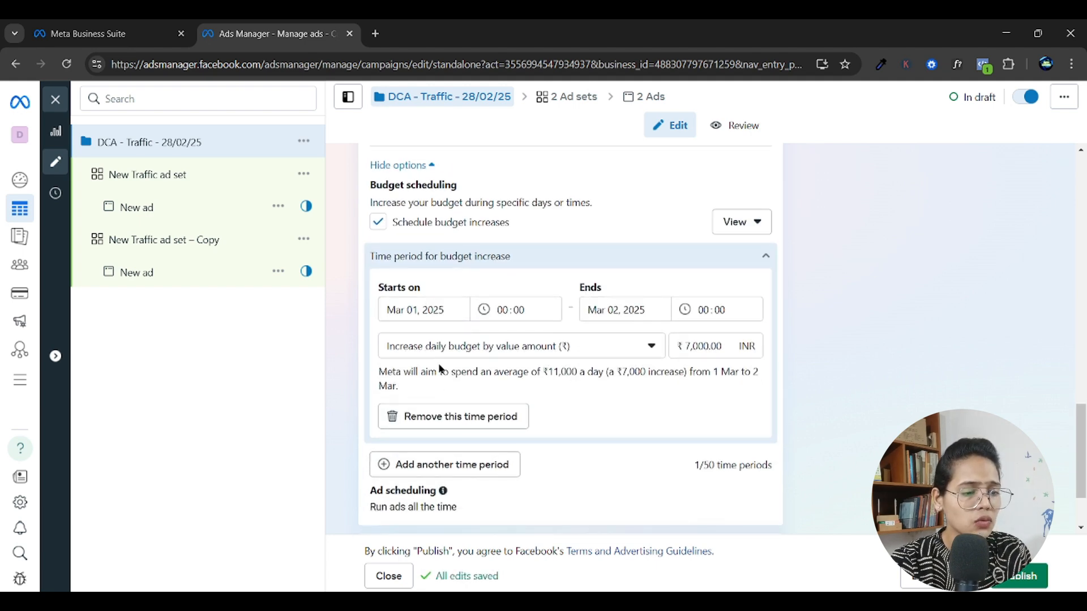
{"action": "left_click", "coordinate": [594, 347]}
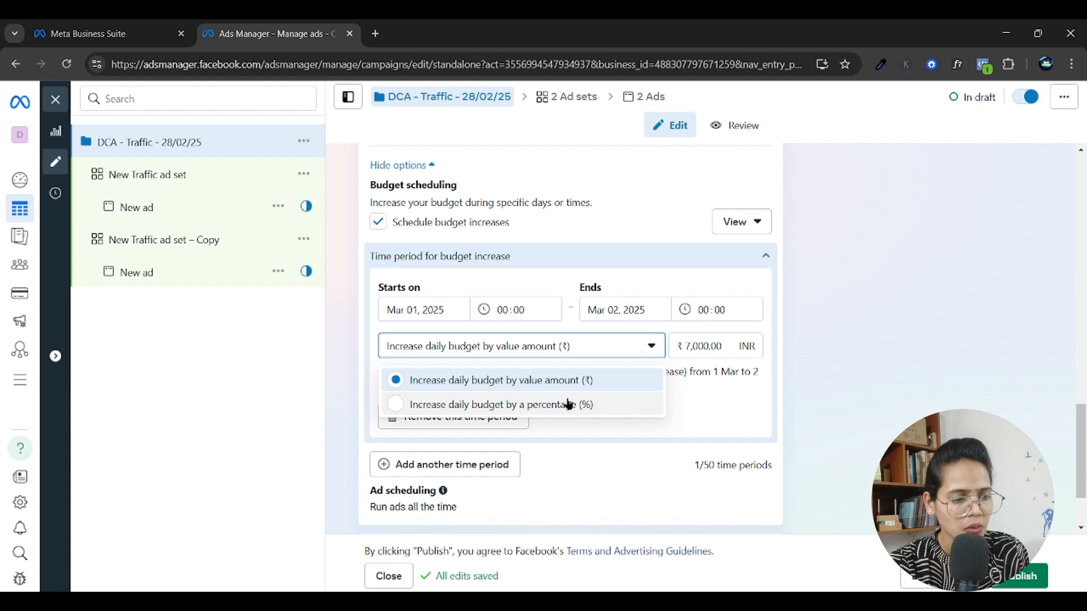
{"action": "left_click", "coordinate": [470, 381]}
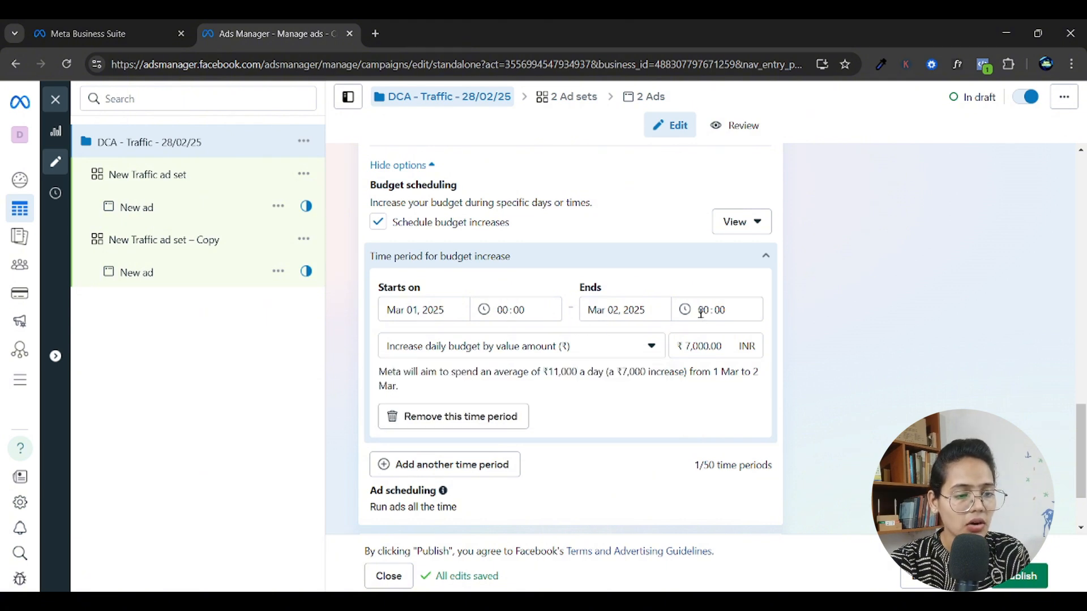
{"action": "left_click", "coordinate": [691, 346]}
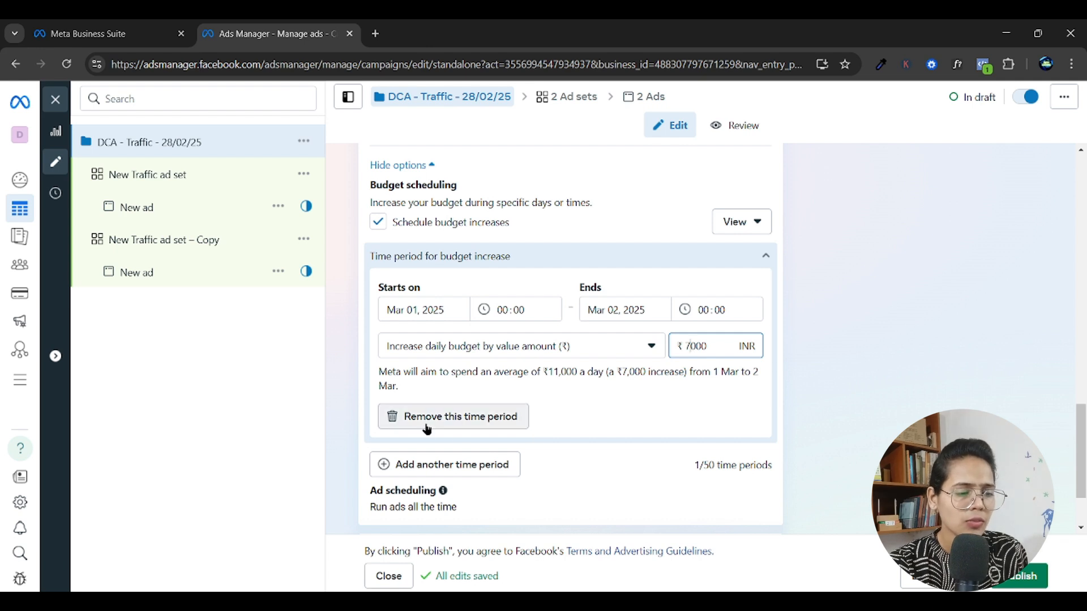
Filter the scheduled budget increases to upcoming entries, and turn budget increase scheduling off.
{"action": "left_click", "coordinate": [742, 228]}
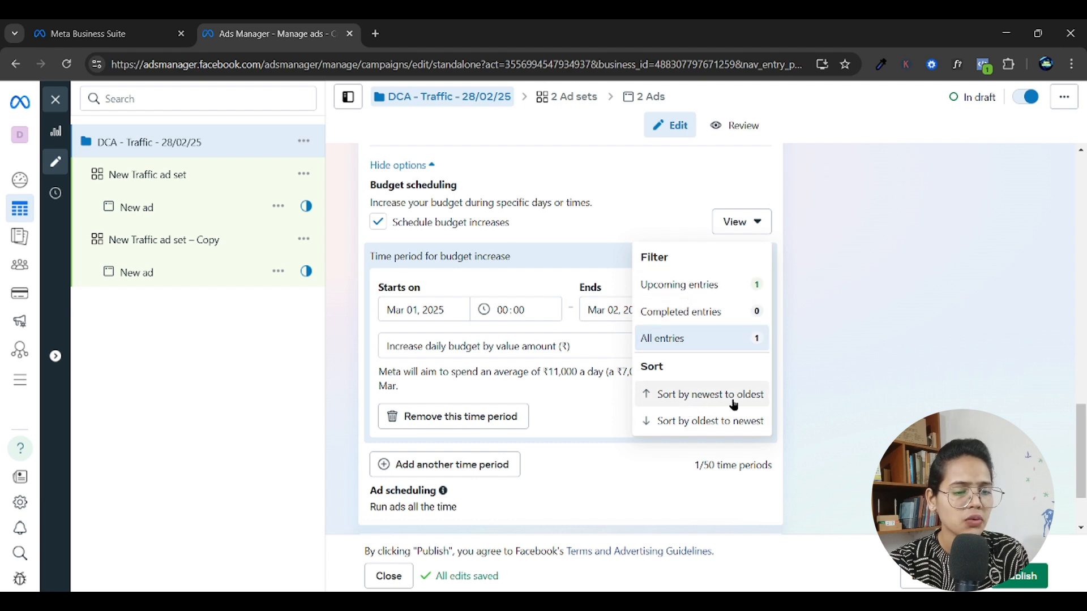
{"action": "left_click", "coordinate": [699, 284]}
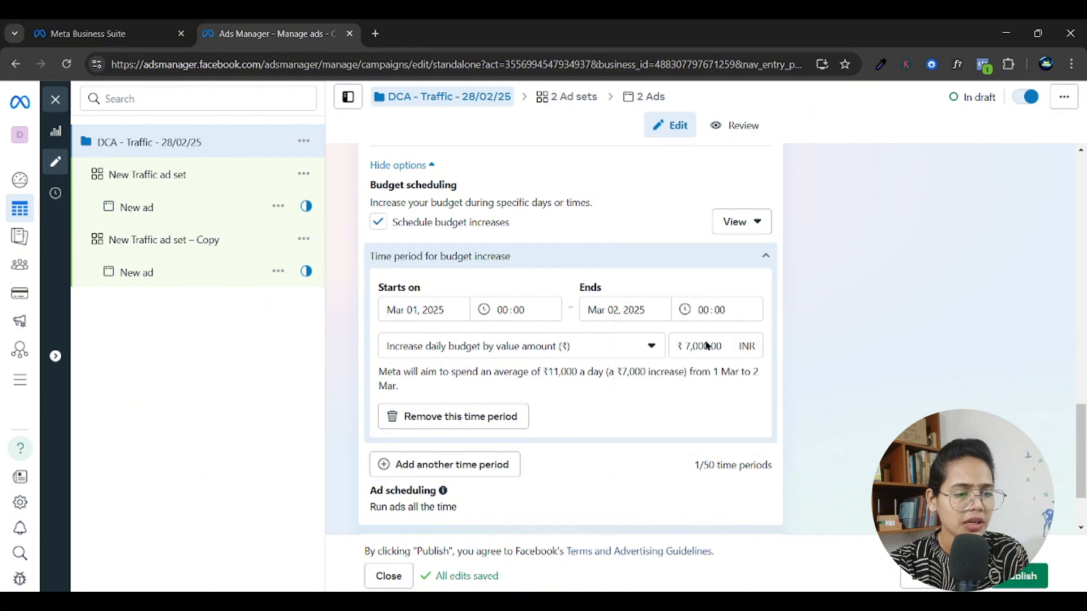
{"action": "left_click", "coordinate": [746, 224]}
{"action": "left_click", "coordinate": [674, 287]}
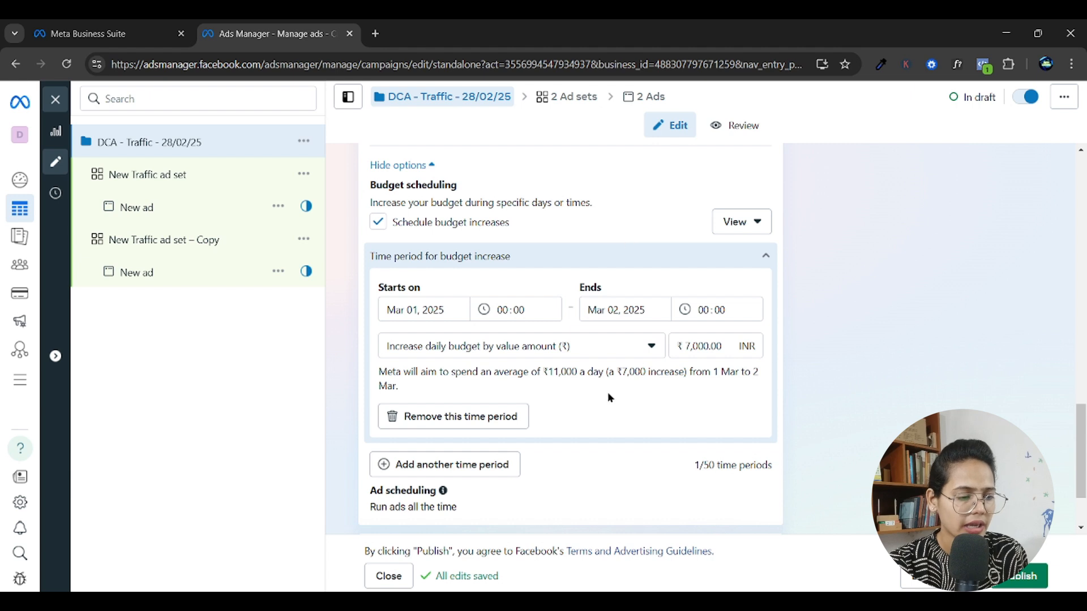
{"action": "left_click", "coordinate": [378, 222]}
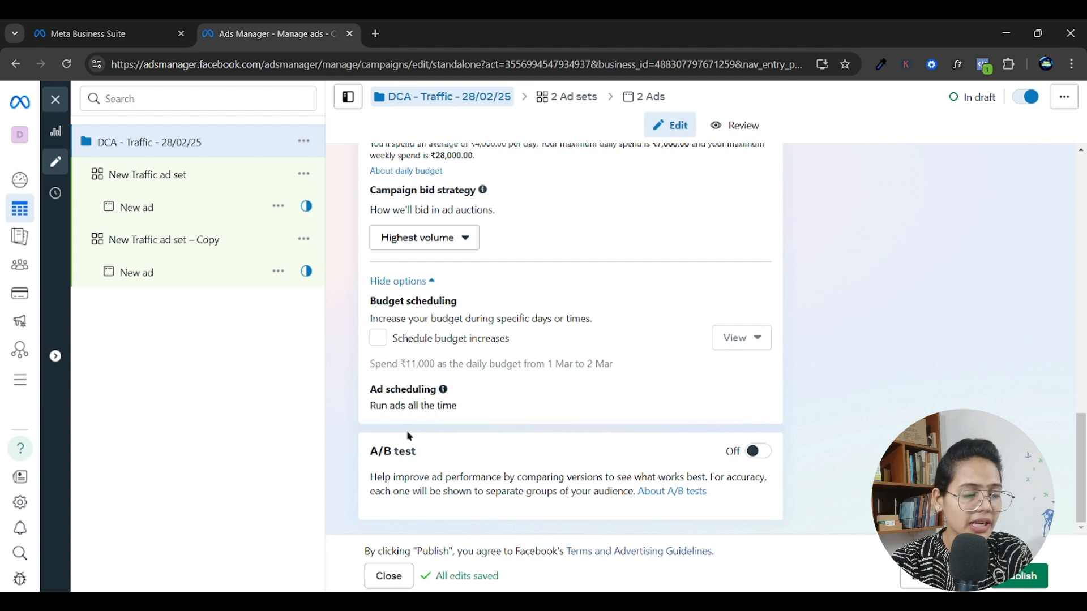
Turn on the campaign's A/B test and review the variables that can be tested, keeping Creative.
{"action": "left_click", "coordinate": [755, 452]}
{"action": "scroll", "coordinate": [576, 395], "scroll_direction": "down", "scroll_amount": 3}
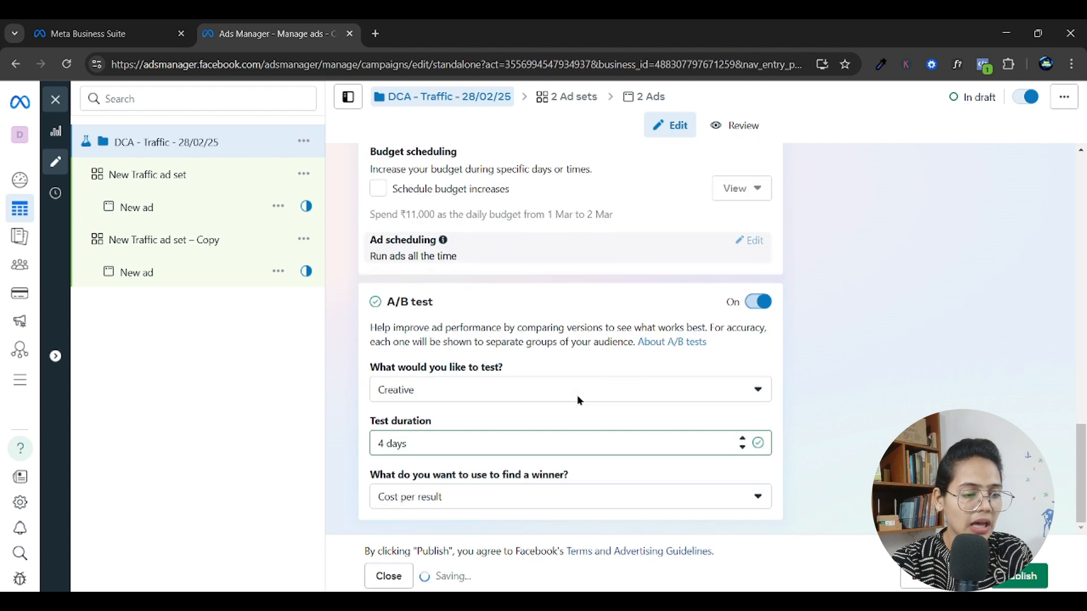
{"action": "left_click", "coordinate": [501, 391]}
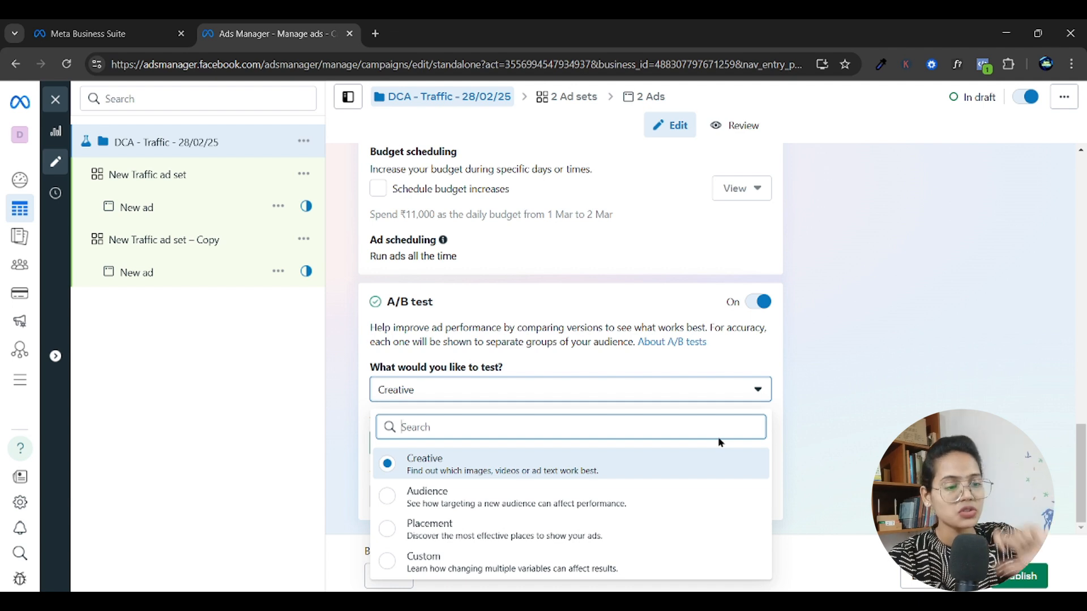
{"action": "left_click", "coordinate": [734, 391]}
{"action": "left_click", "coordinate": [539, 450]}
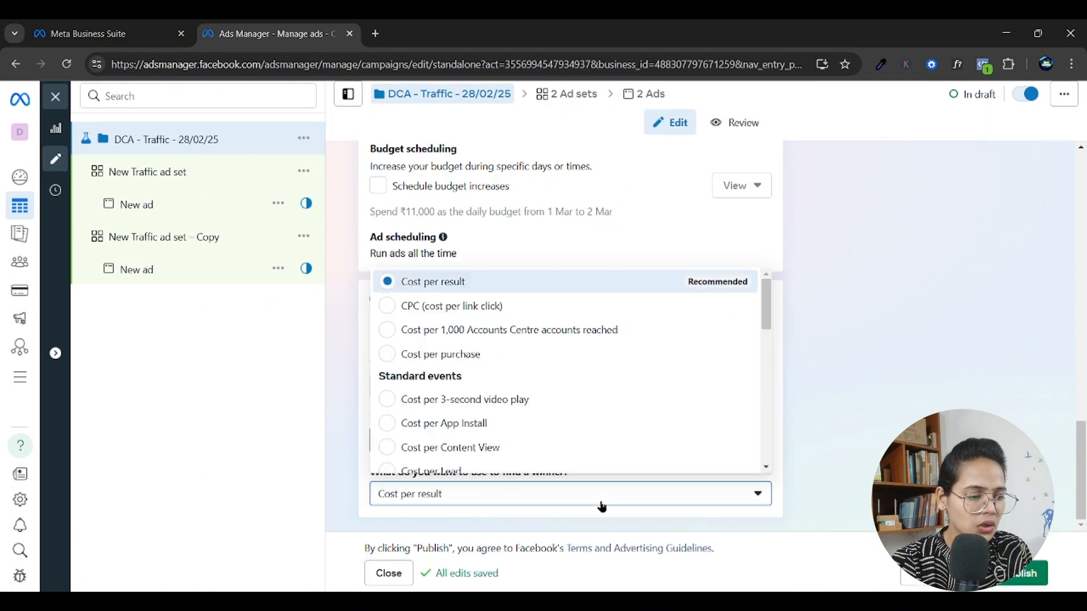
Review the metrics available for finding the A/B test winner, keeping Cost per result.
{"action": "left_click", "coordinate": [601, 504]}
{"action": "scroll", "coordinate": [484, 378], "scroll_direction": "down", "scroll_amount": 3}
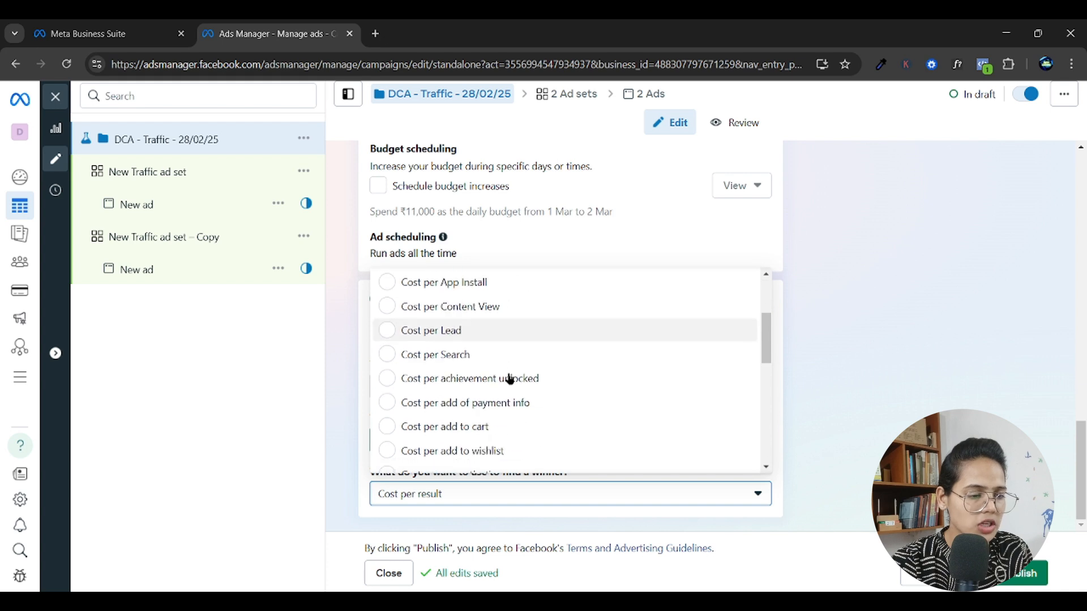
{"action": "scroll", "coordinate": [511, 378], "scroll_direction": "up", "scroll_amount": 3}
{"action": "left_click", "coordinate": [354, 483]}
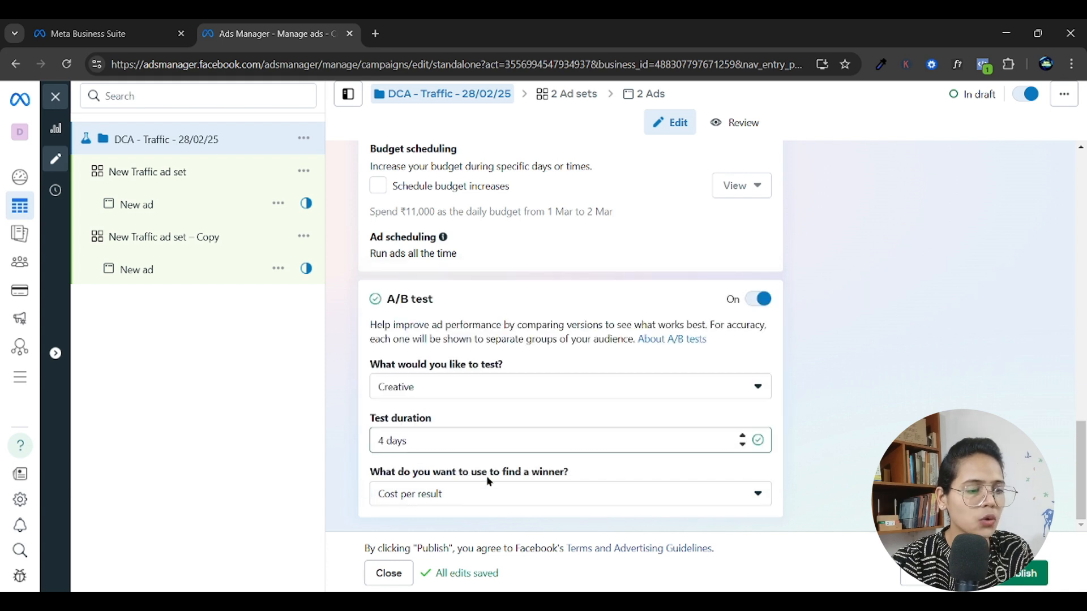
{"action": "left_click", "coordinate": [669, 498]}
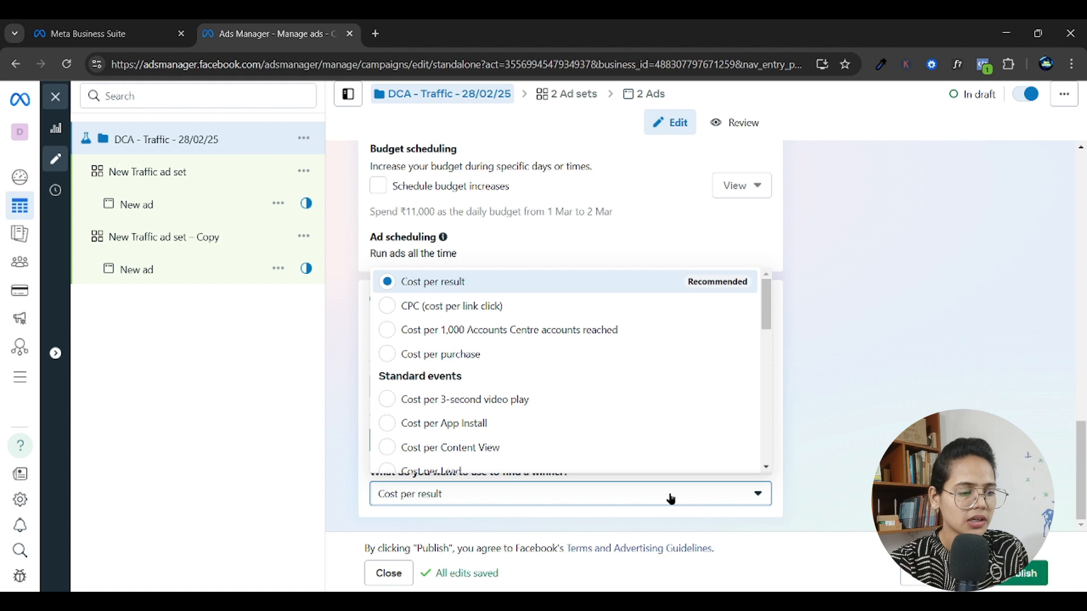
{"action": "left_click", "coordinate": [327, 455]}
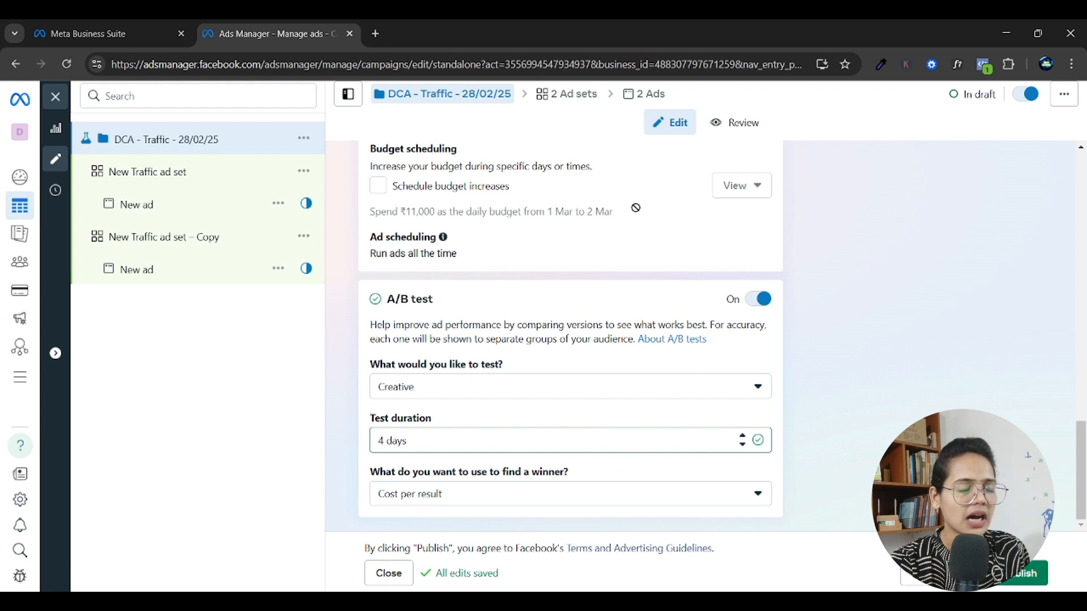
{"action": "mouse_move", "coordinate": [634, 206]}
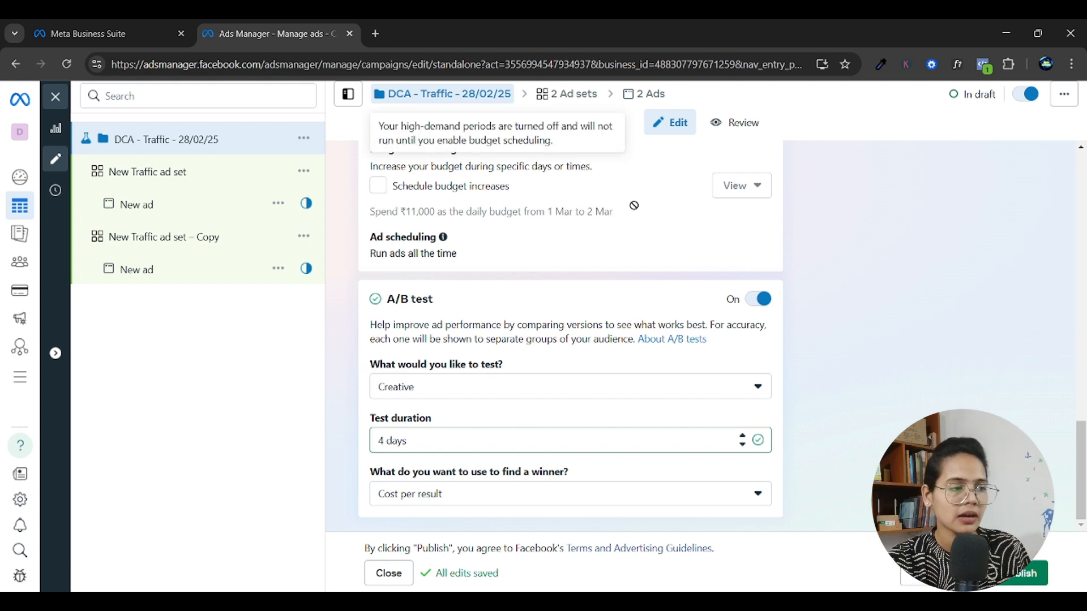